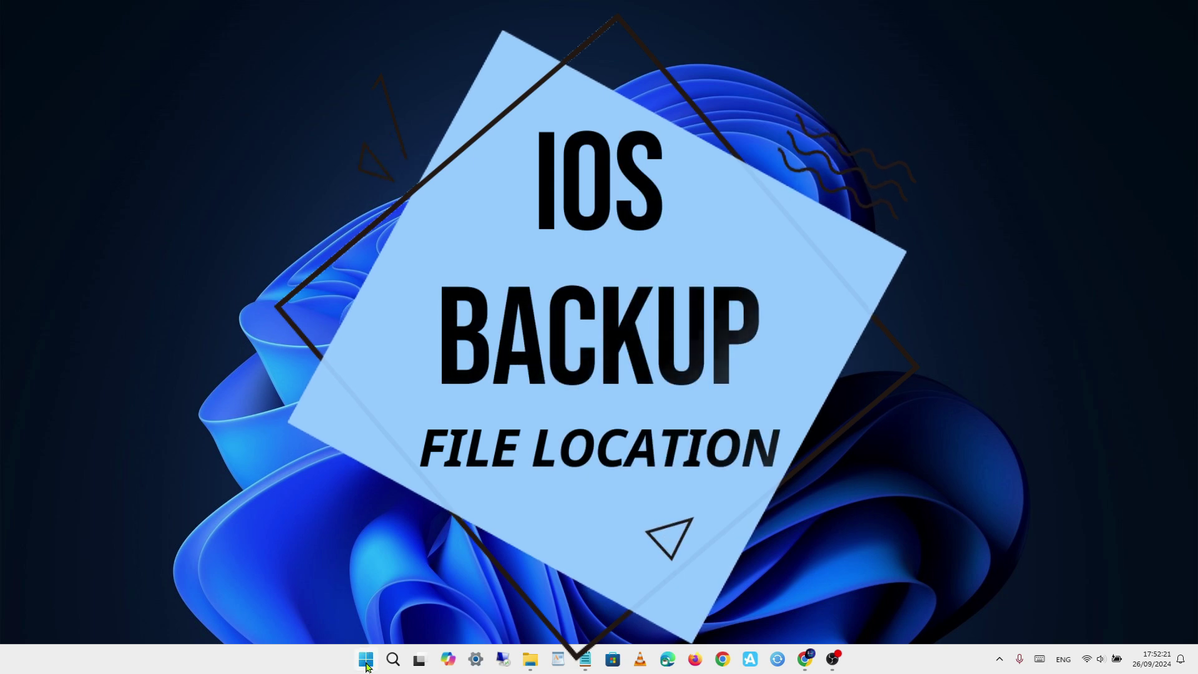
Open the Windows Start menu with the Windows key
{"action": "key", "text": "super"}
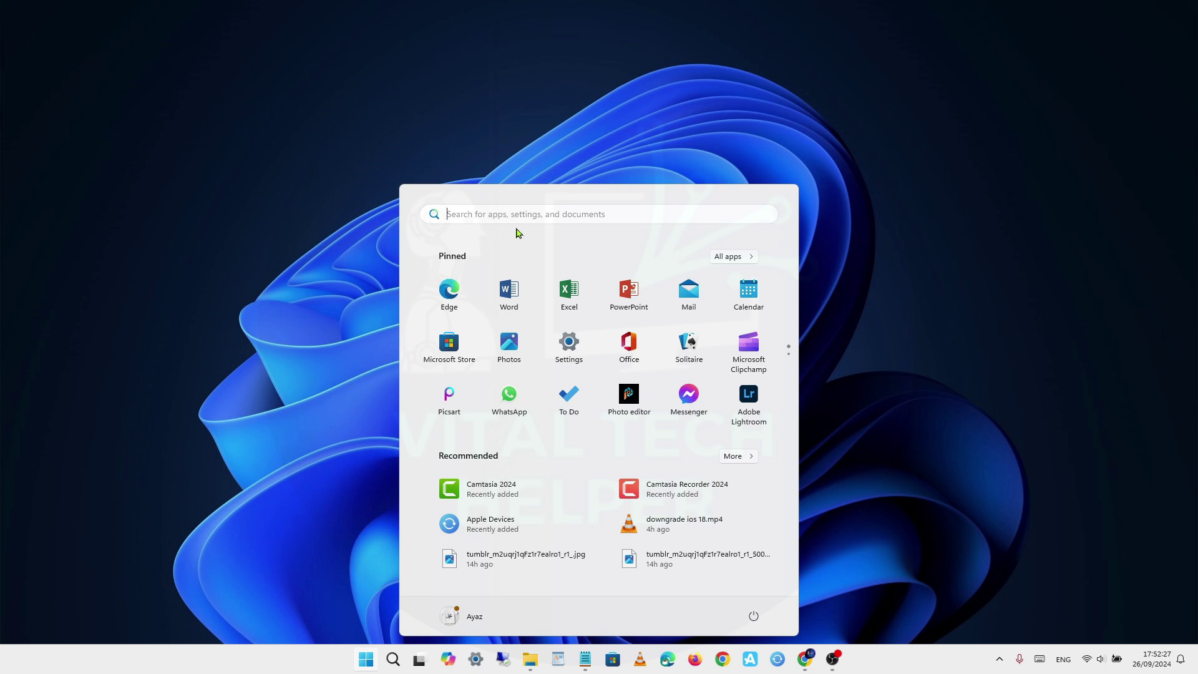
Search the Start menu for 'itunes' and launch the iTunes app
{"action": "left_click", "coordinate": [517, 208]}
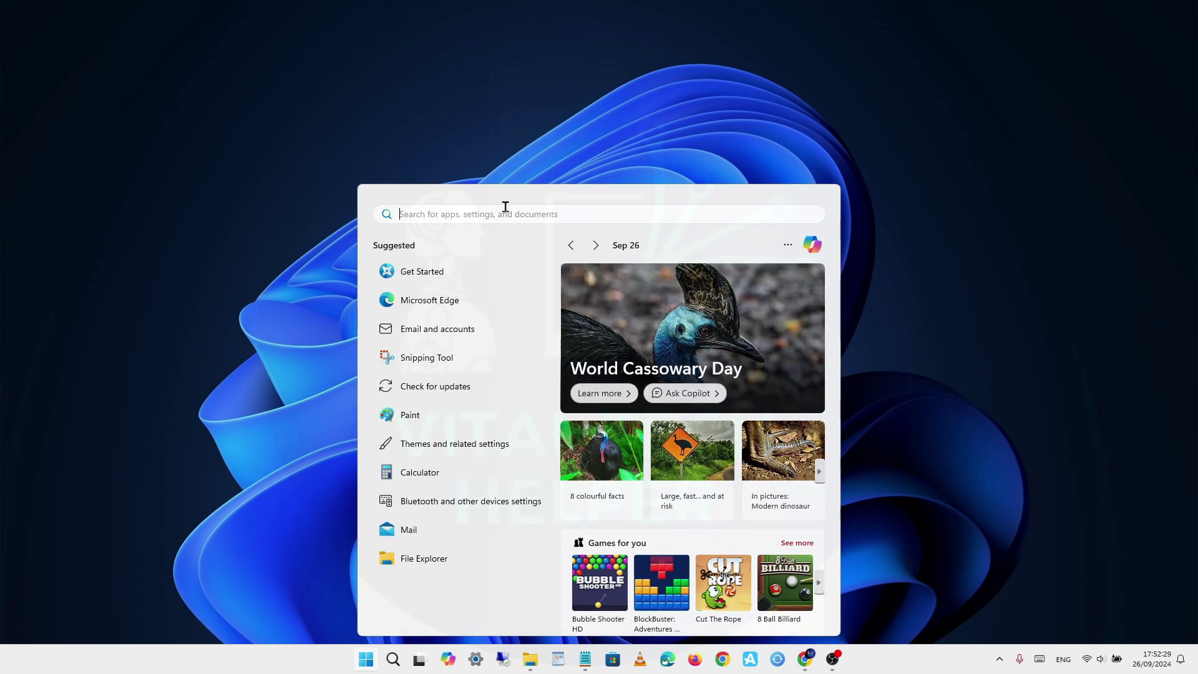
{"action": "type", "text": "itu"}
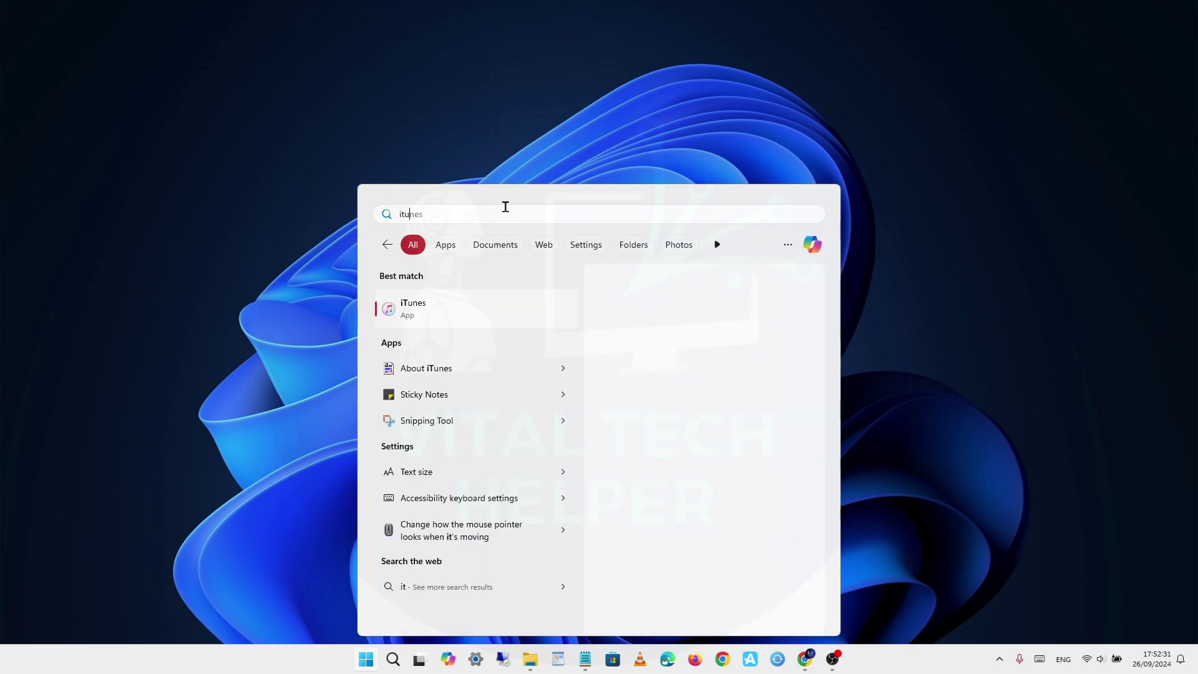
{"action": "type", "text": "ne"}
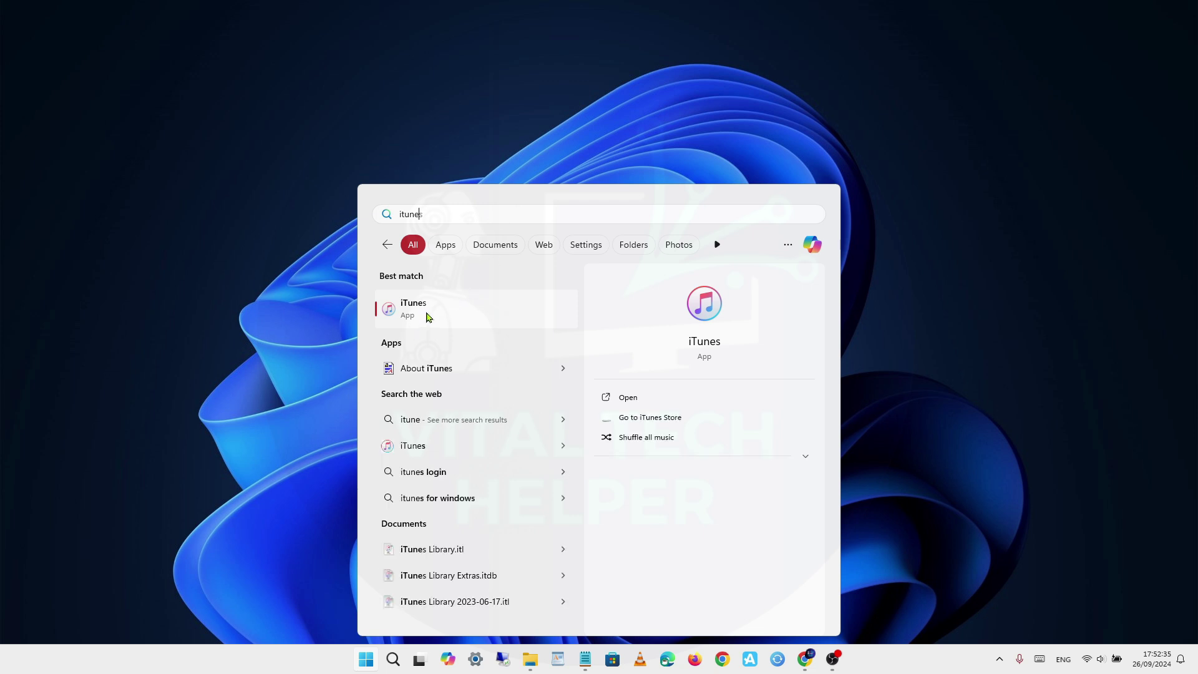
{"action": "left_click", "coordinate": [621, 405]}
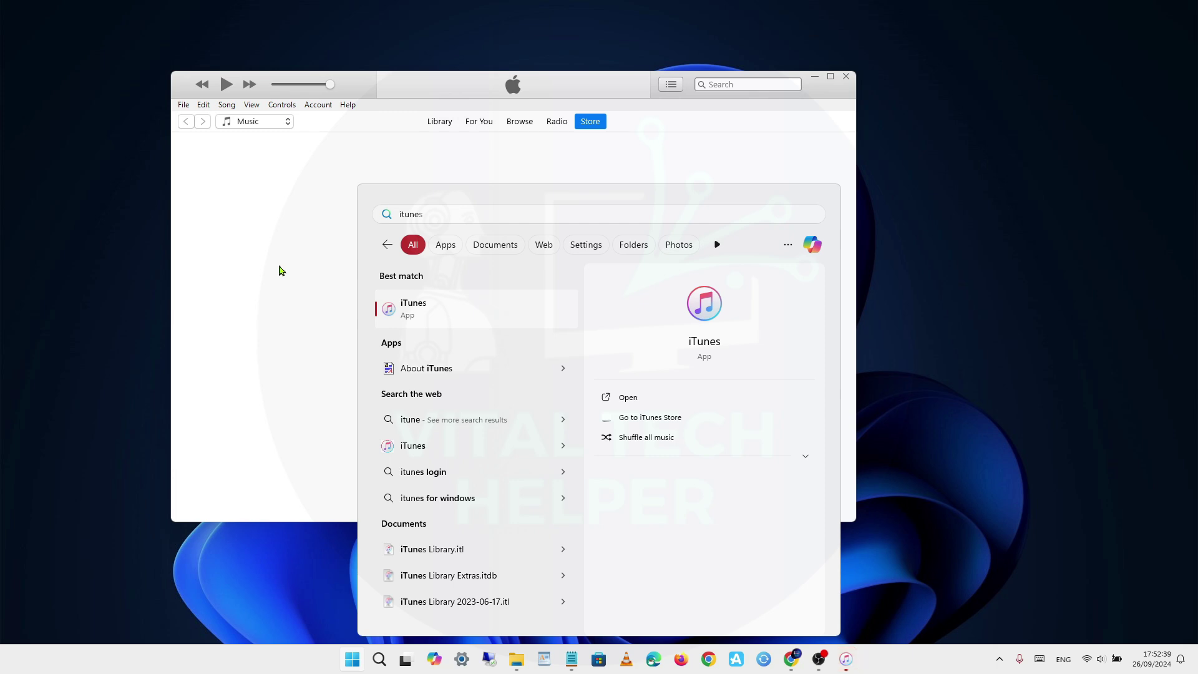
Keep Music as the iTunes media kind and dismiss the Apple Music banner
{"action": "left_click", "coordinate": [263, 238]}
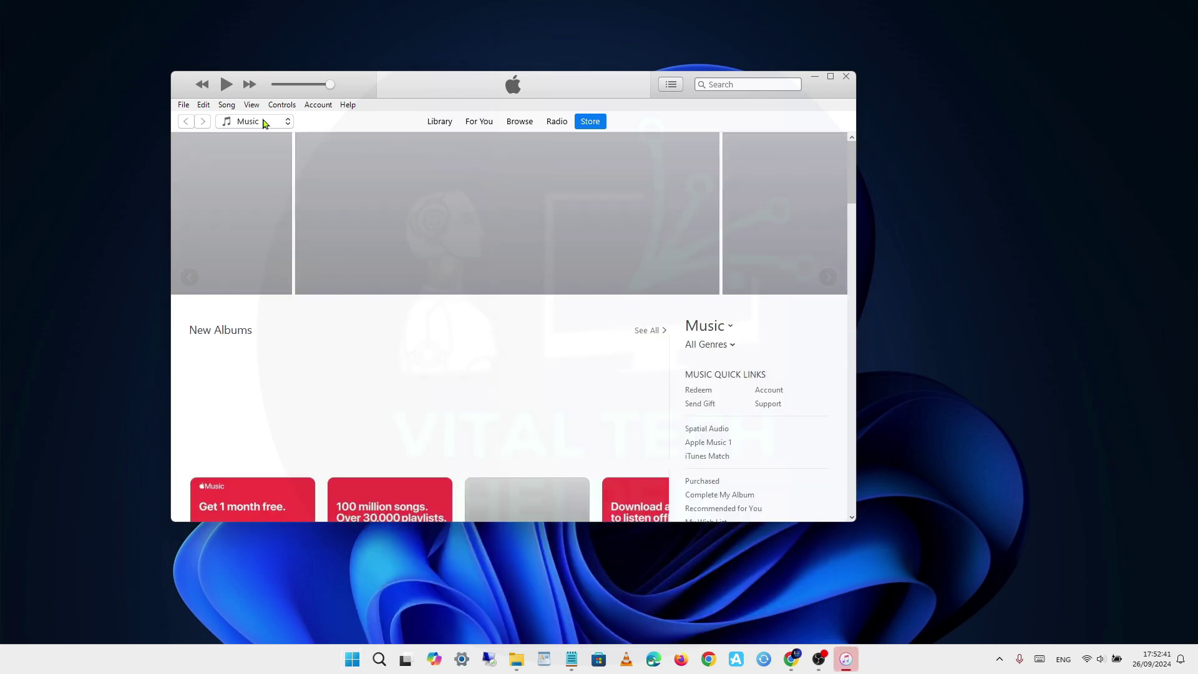
{"action": "left_click", "coordinate": [287, 123]}
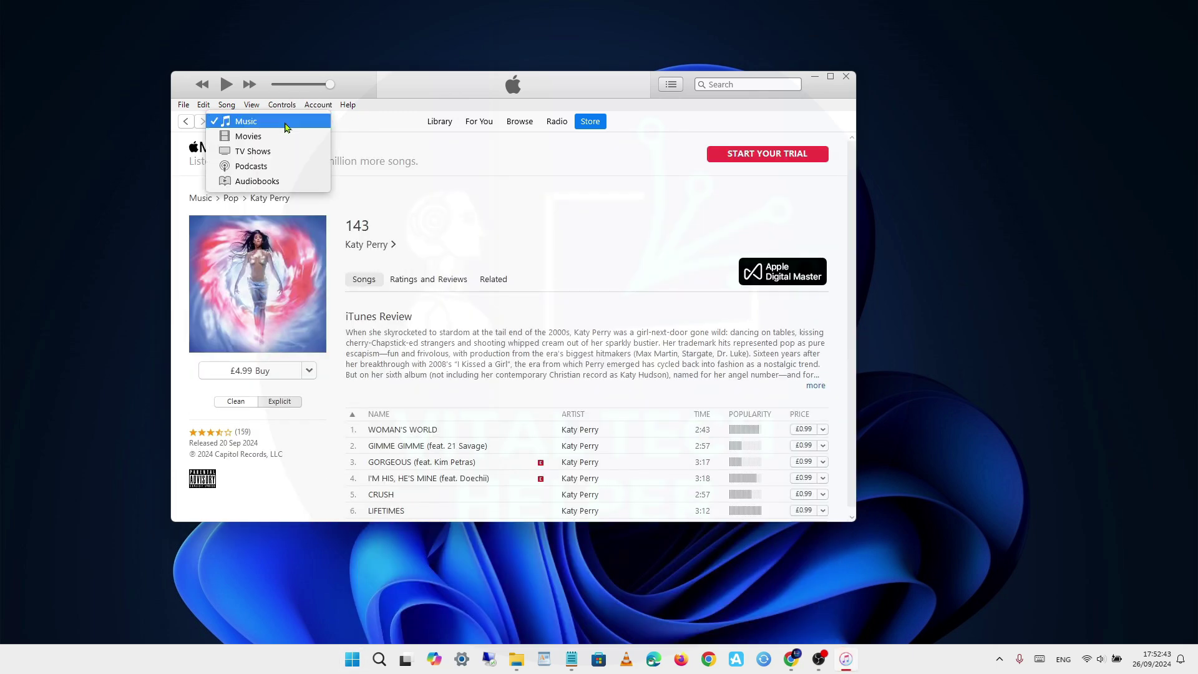
{"action": "left_click", "coordinate": [354, 80]}
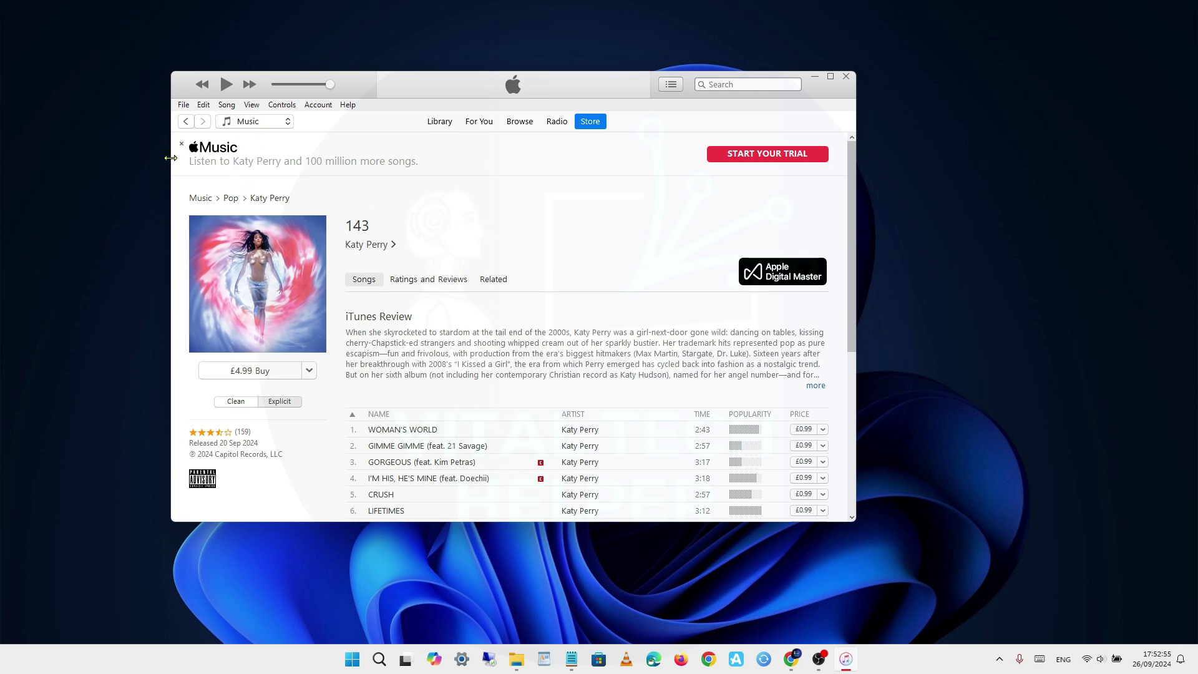
{"action": "left_click", "coordinate": [182, 144]}
Switch the store to Movies, go back, then show the Music library
{"action": "left_click", "coordinate": [289, 124]}
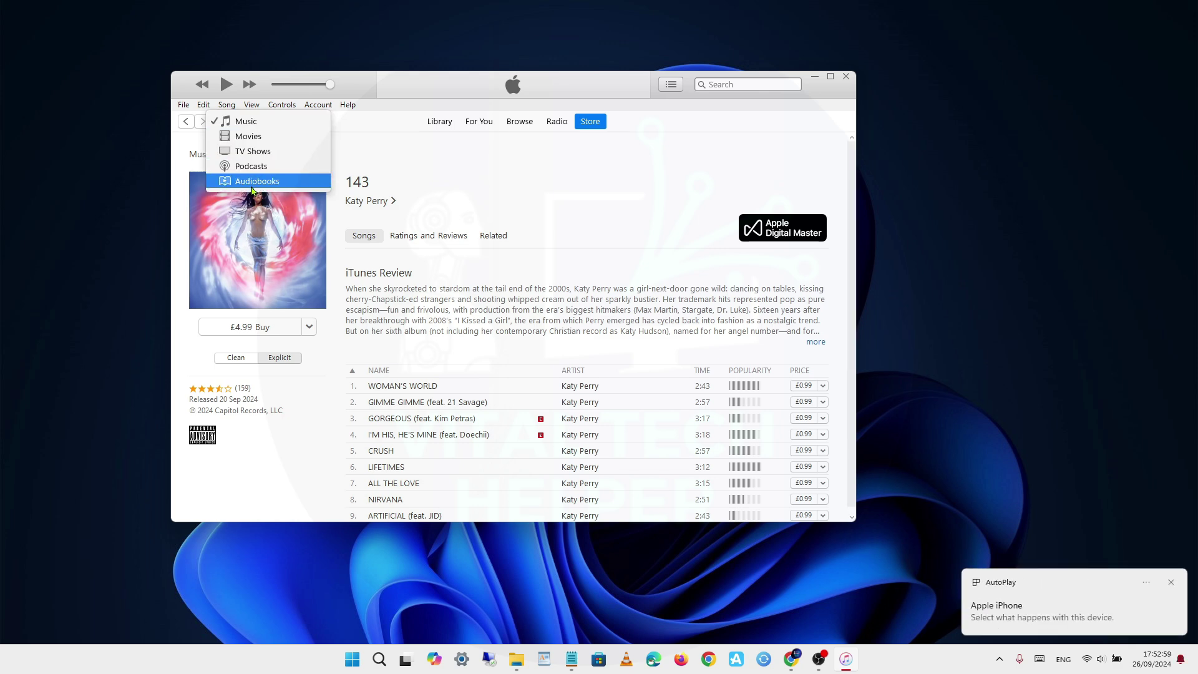
{"action": "left_click", "coordinate": [264, 138]}
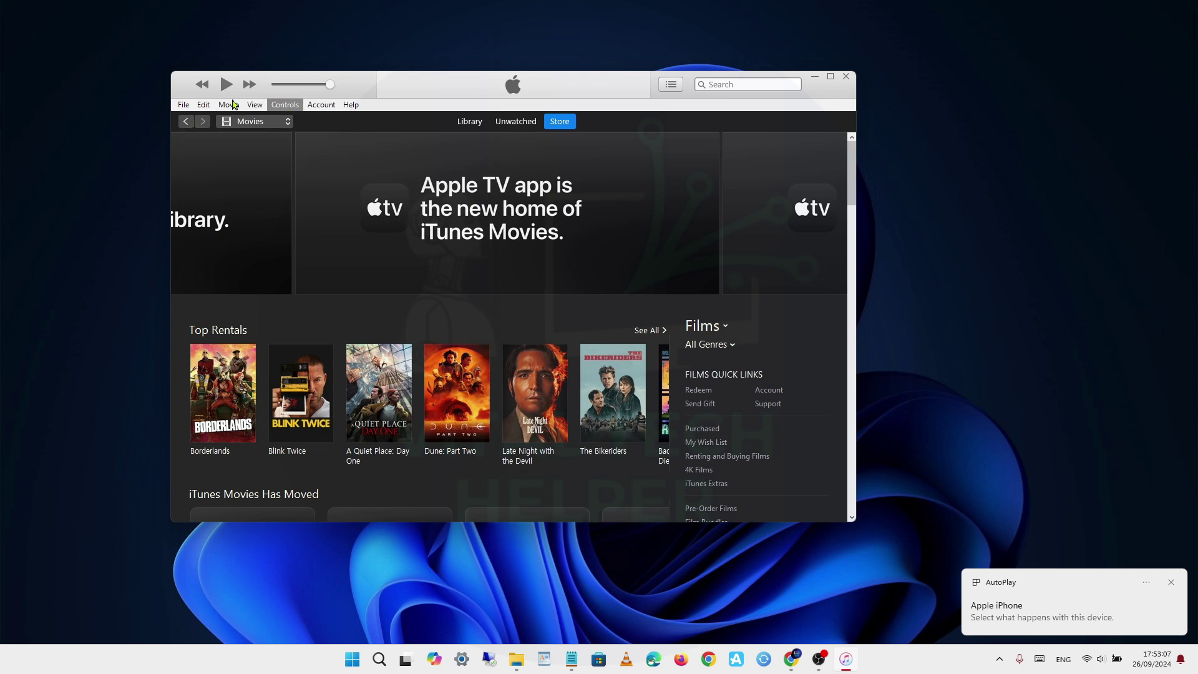
{"action": "left_click", "coordinate": [184, 123]}
{"action": "left_click", "coordinate": [440, 123]}
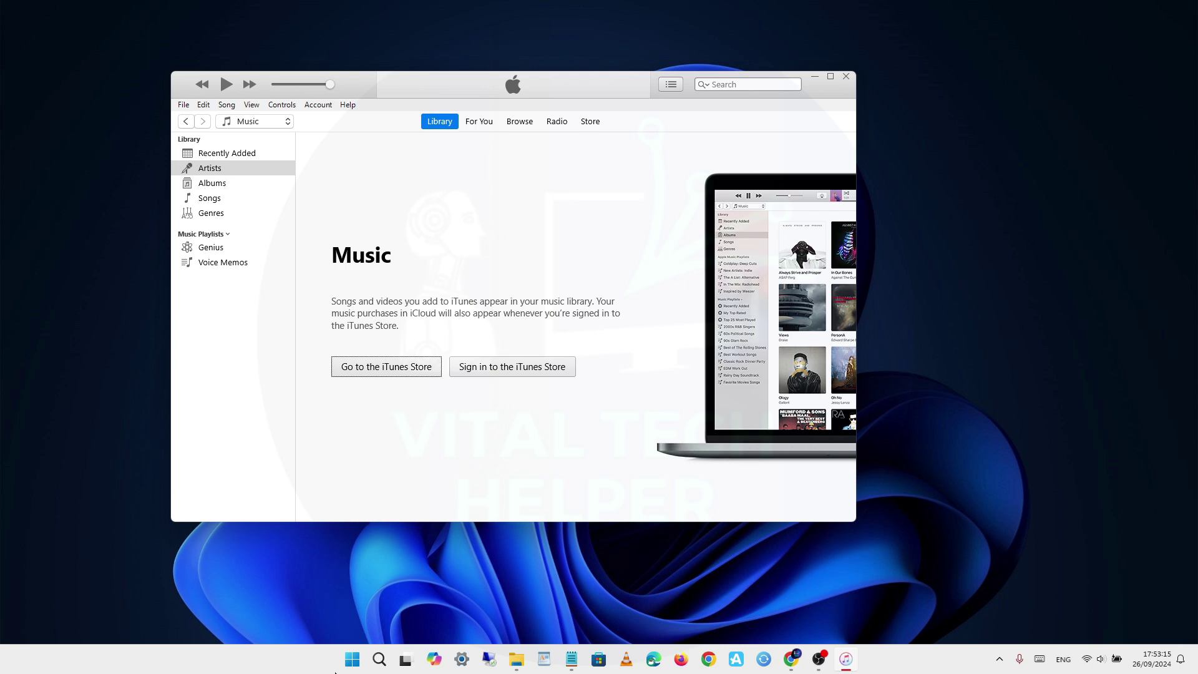
Search the Start menu for 'apple devices' and open the Apple Devices app
{"action": "left_click", "coordinate": [352, 659]}
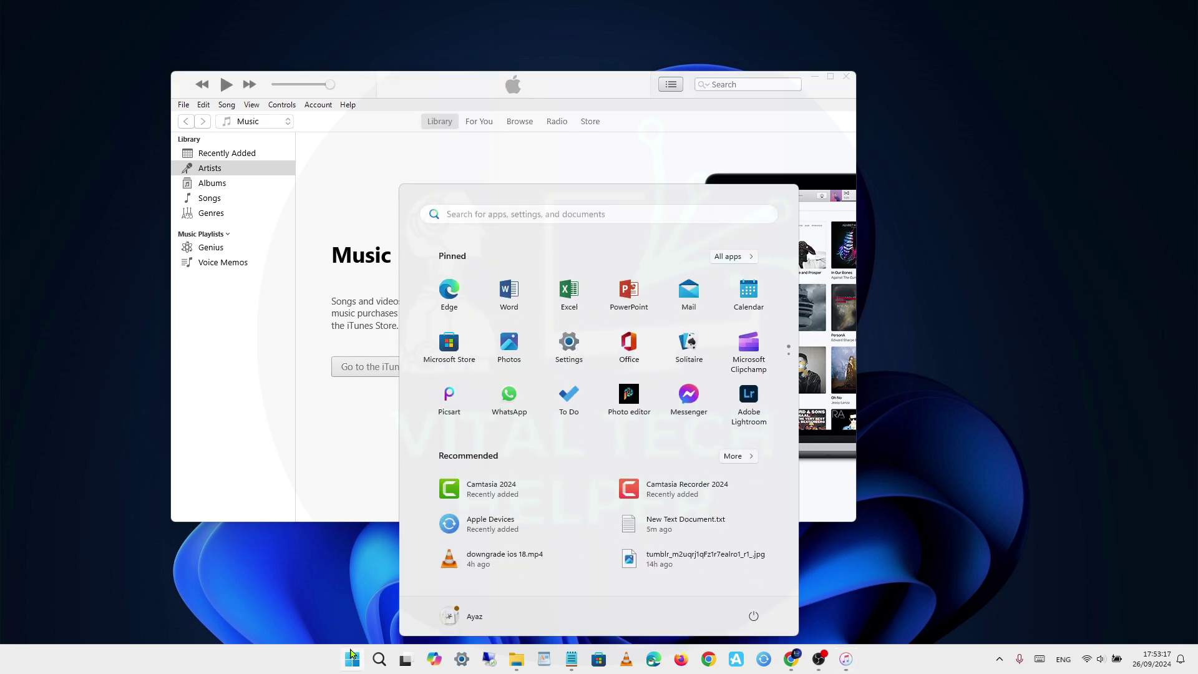
{"action": "left_click", "coordinate": [510, 214]}
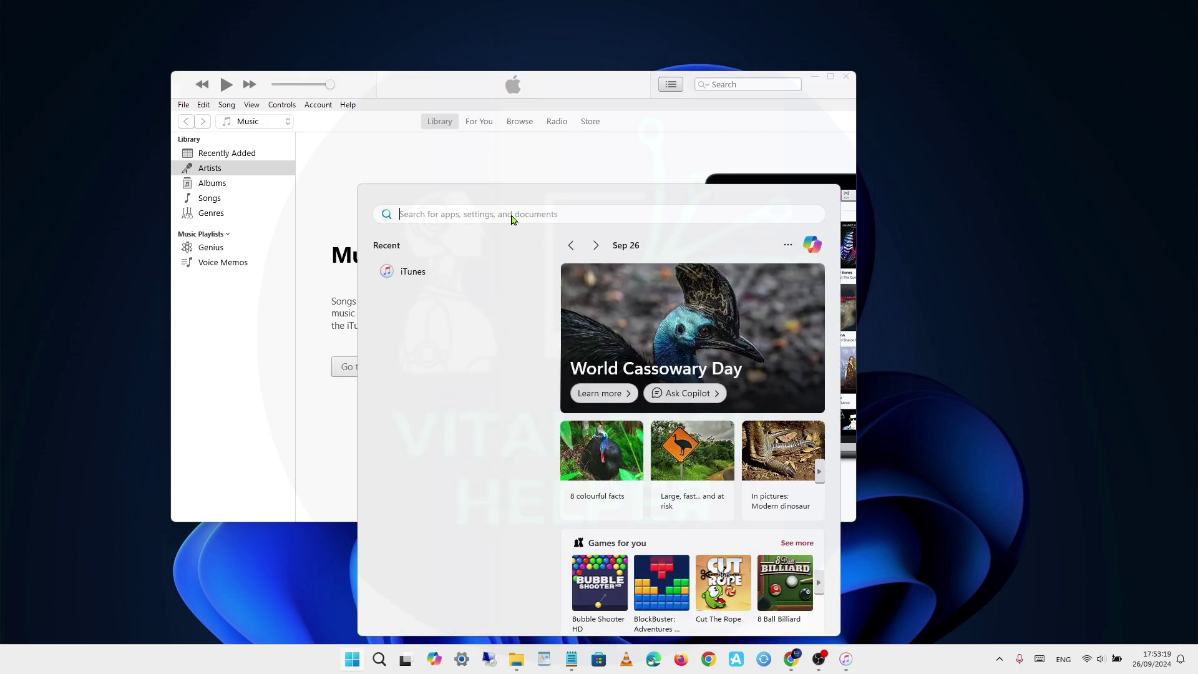
{"action": "type", "text": "apple"}
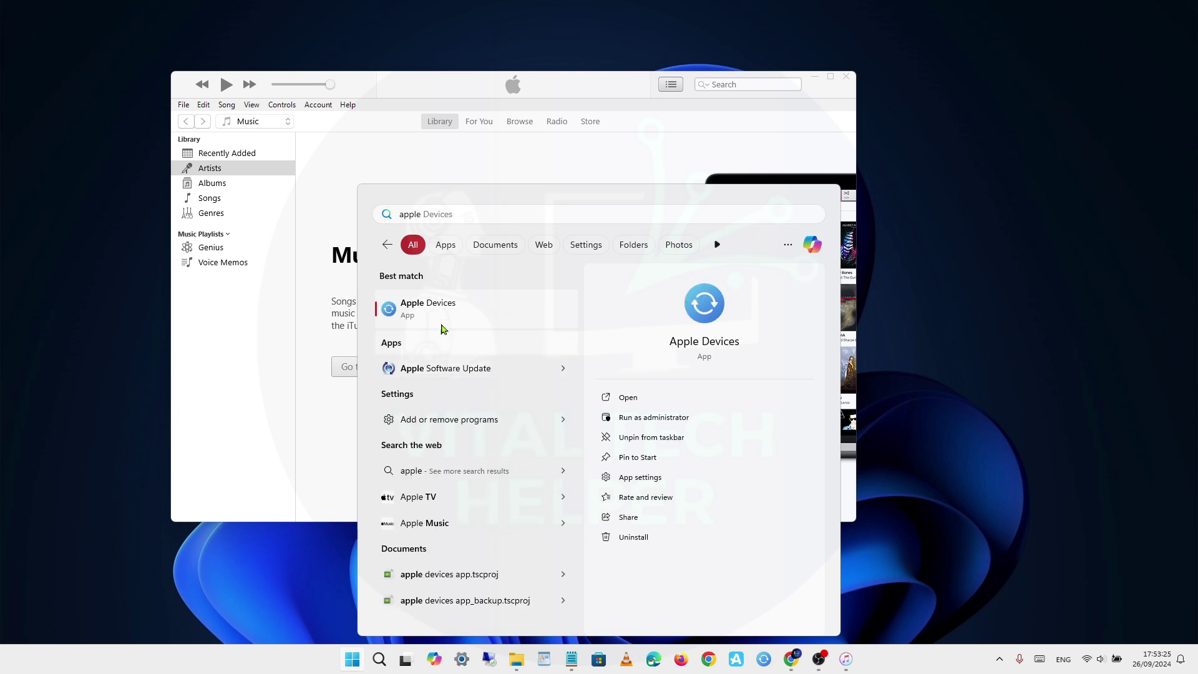
{"action": "left_click", "coordinate": [495, 211]}
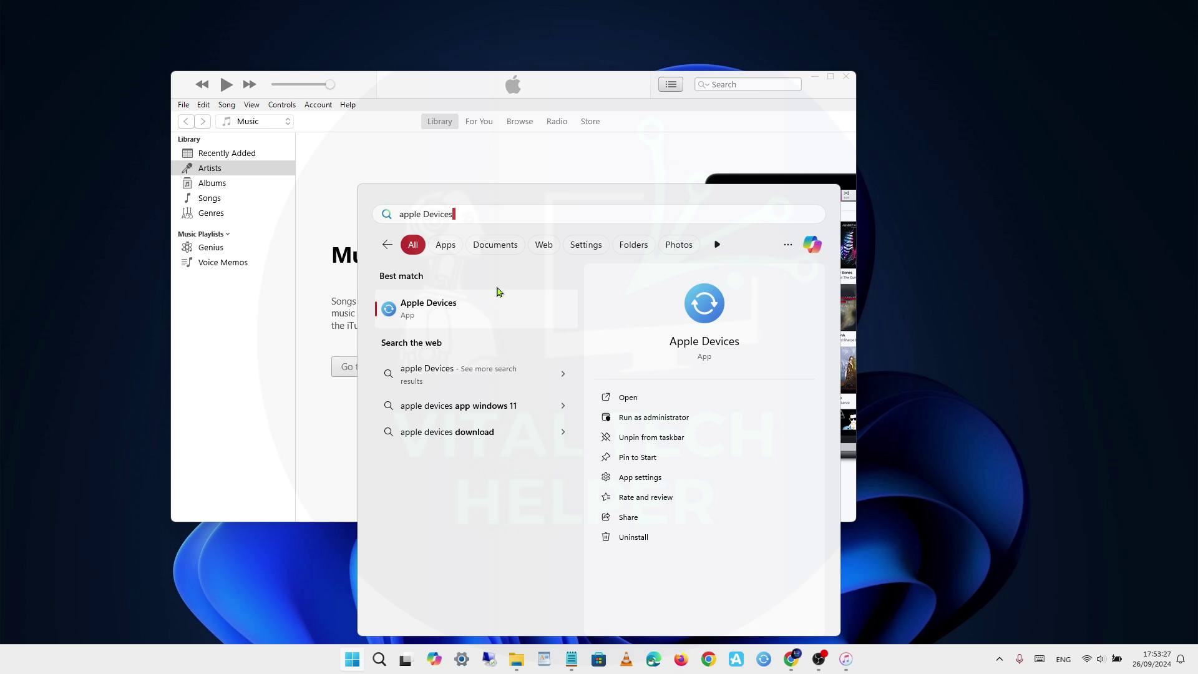
{"action": "left_click", "coordinate": [630, 398]}
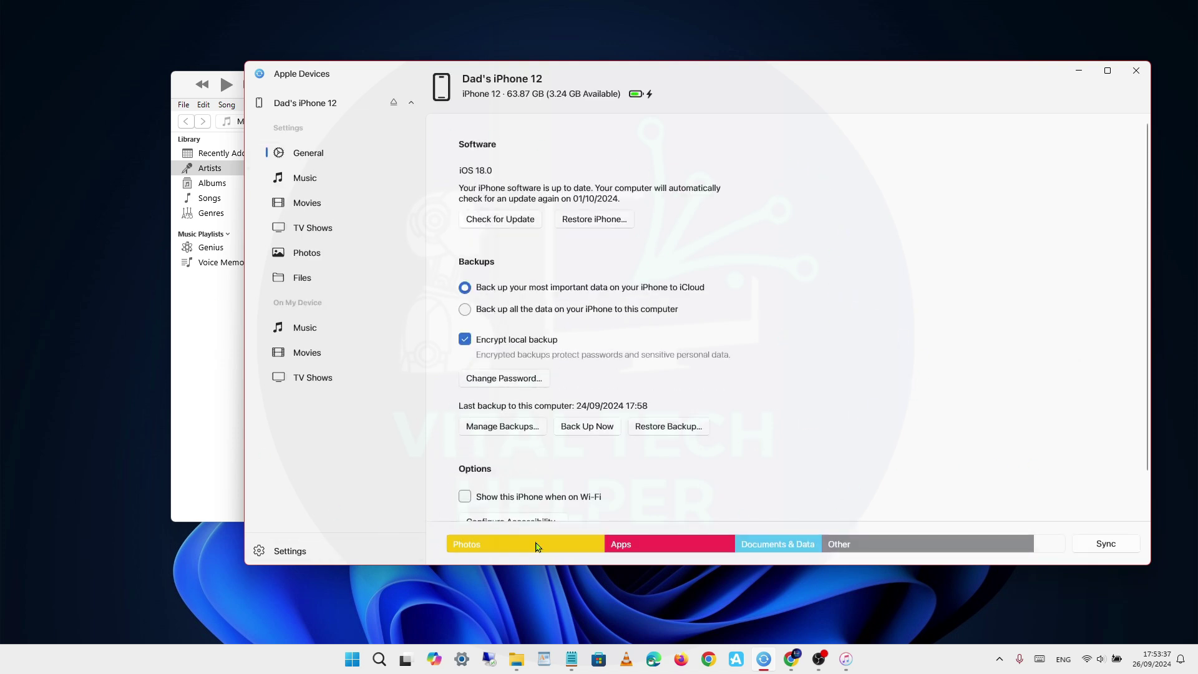
Move the Apple Devices window and scroll the iPhone 12 General page to Backups
{"action": "left_click_drag", "start_coordinate": [794, 85], "coordinate": [749, 103]}
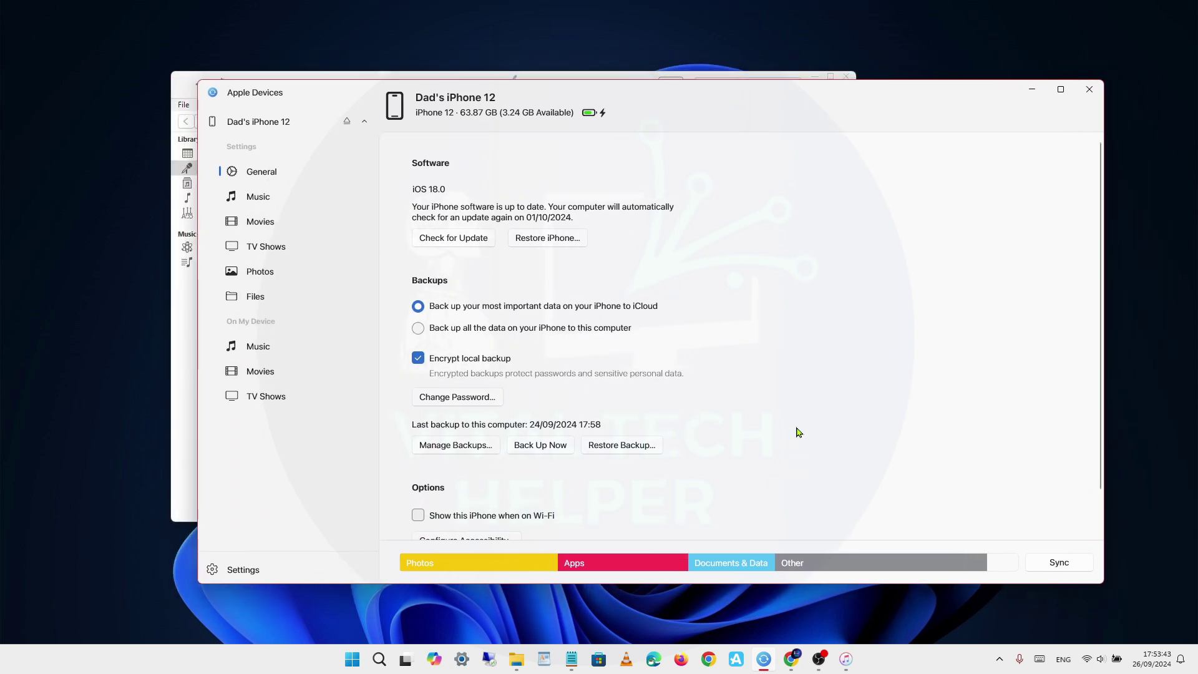
{"action": "scroll", "coordinate": [798, 432], "scroll_direction": "down", "scroll_amount": 1}
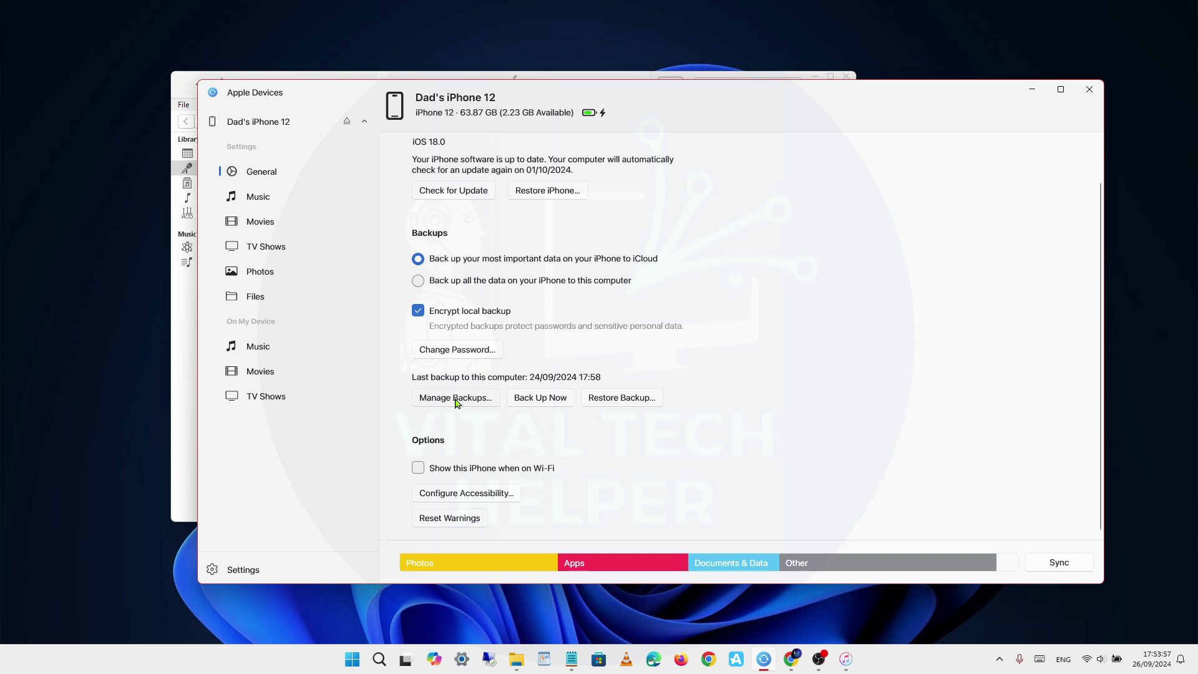
From Manage Backups, reveal the iPhone 12 backup in File Explorer with Show in Explorer
{"action": "left_click", "coordinate": [456, 399]}
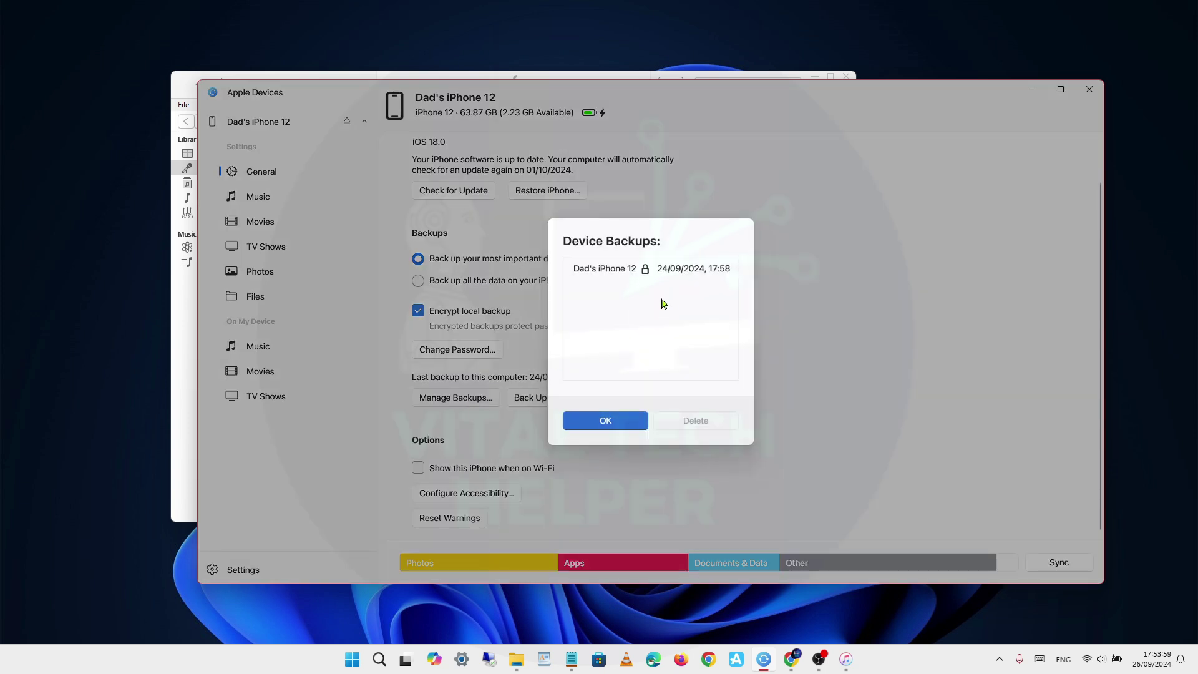
{"action": "left_click", "coordinate": [687, 269]}
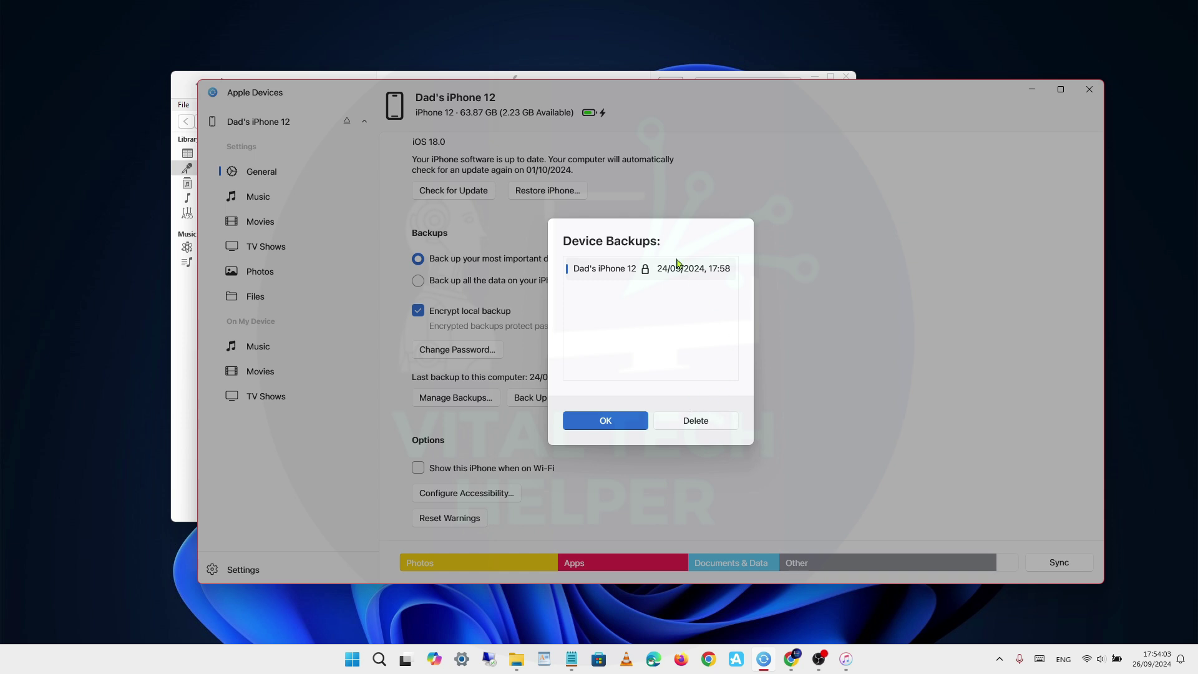
{"action": "right_click", "coordinate": [678, 274]}
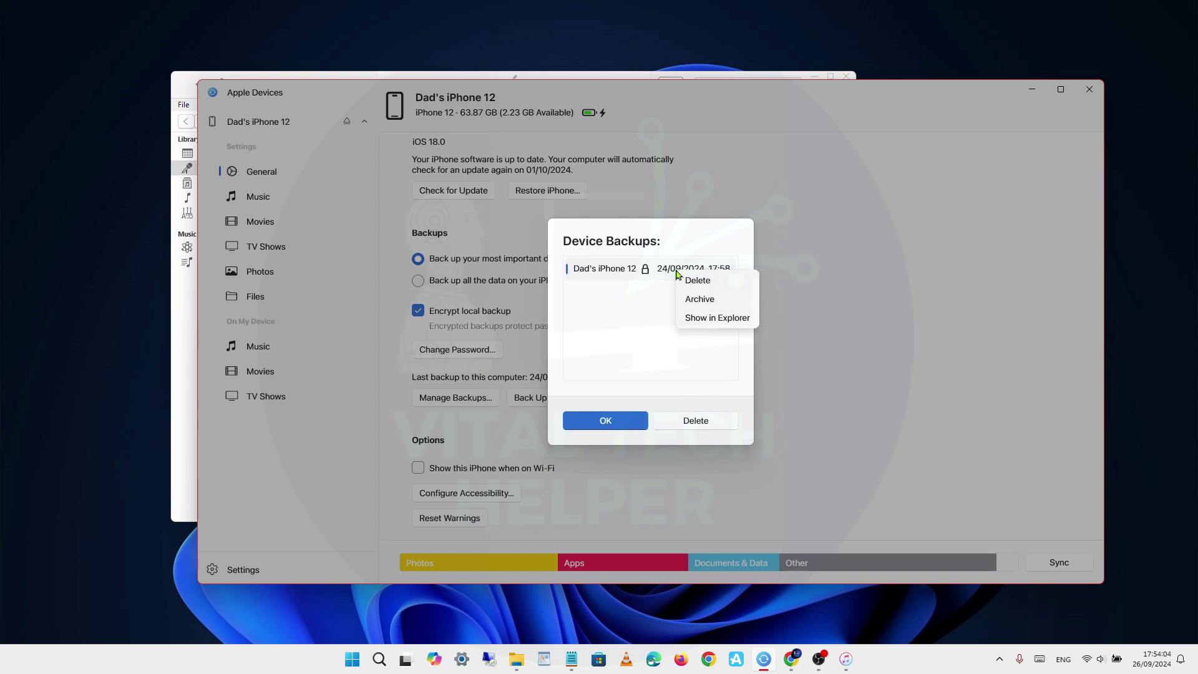
{"action": "left_click", "coordinate": [716, 322]}
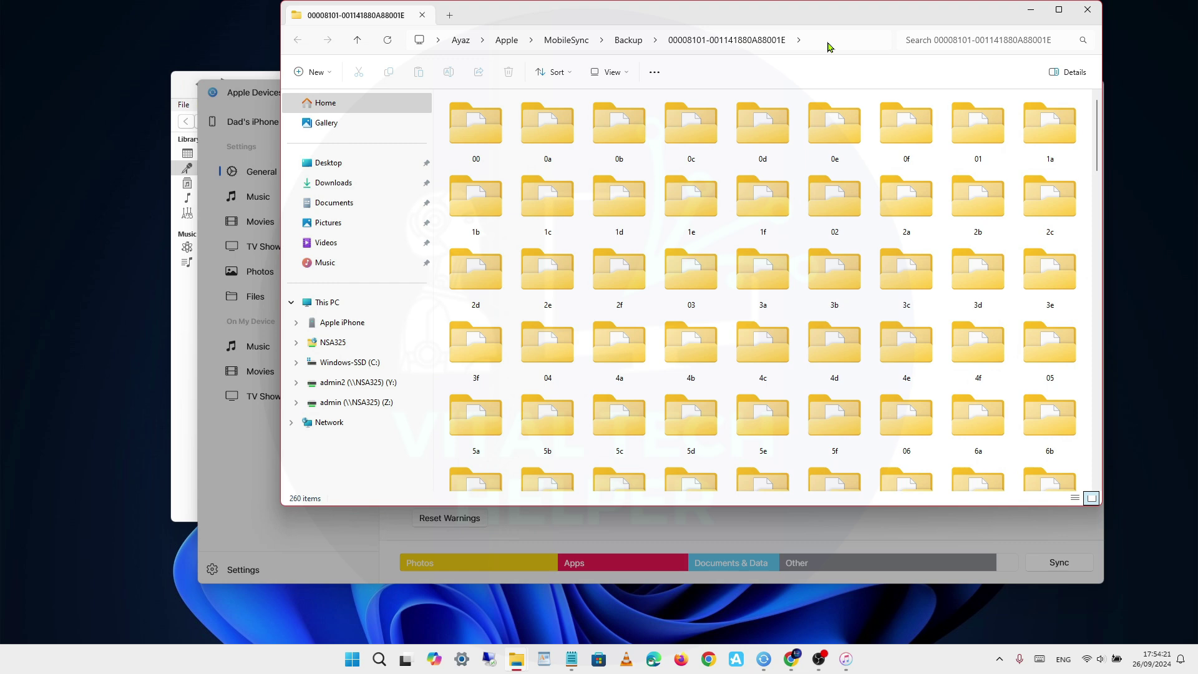
Display the backup folder's full path as text in the Explorer address bar
{"action": "left_click", "coordinate": [829, 40]}
{"action": "left_click", "coordinate": [772, 38]}
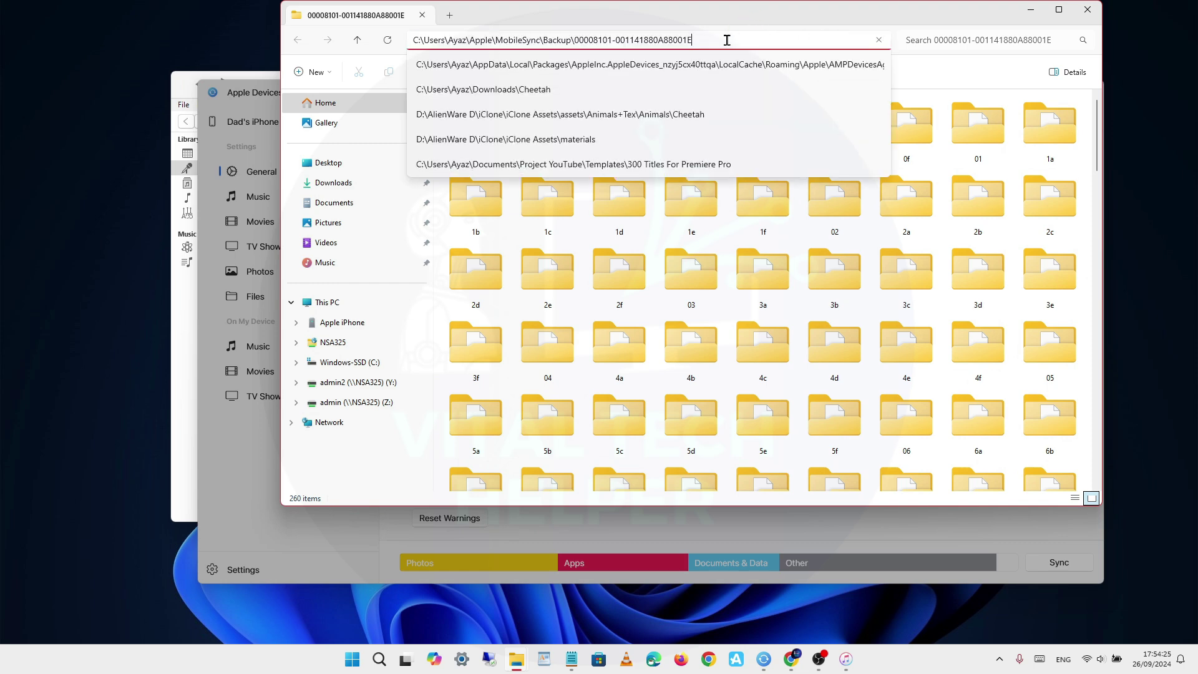
{"action": "left_click", "coordinate": [766, 15]}
{"action": "left_click", "coordinate": [767, 14]}
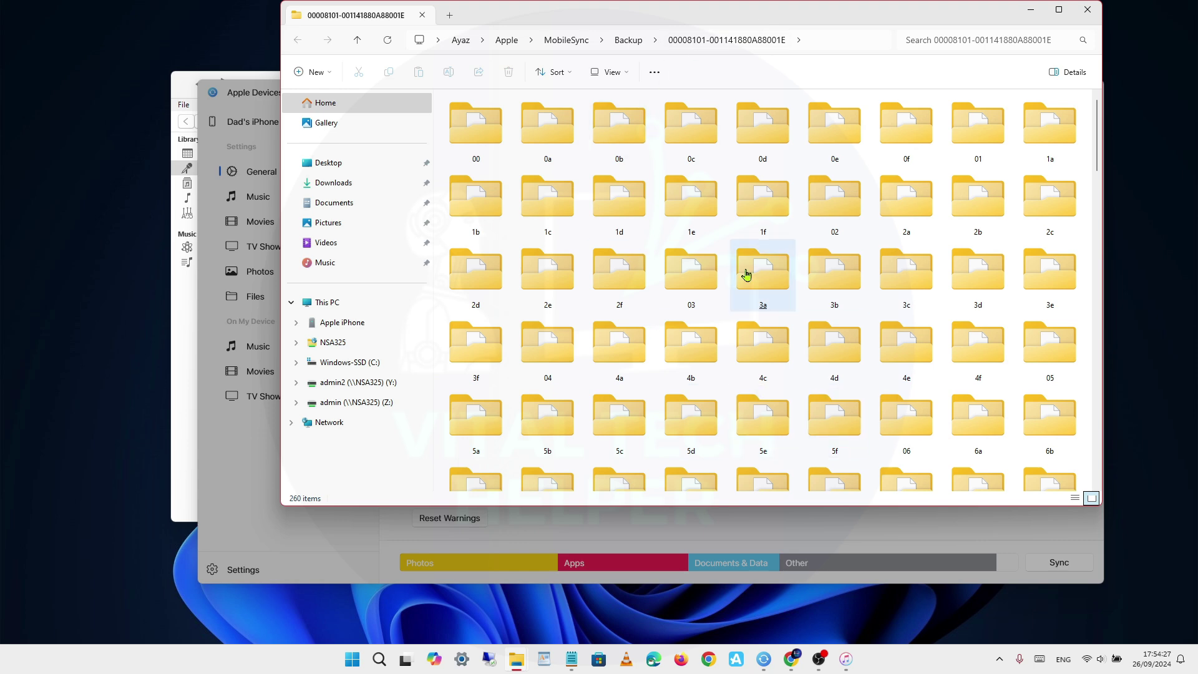
Close the Device Backups list in Apple Devices and open the Start menu
{"action": "left_click", "coordinate": [239, 522]}
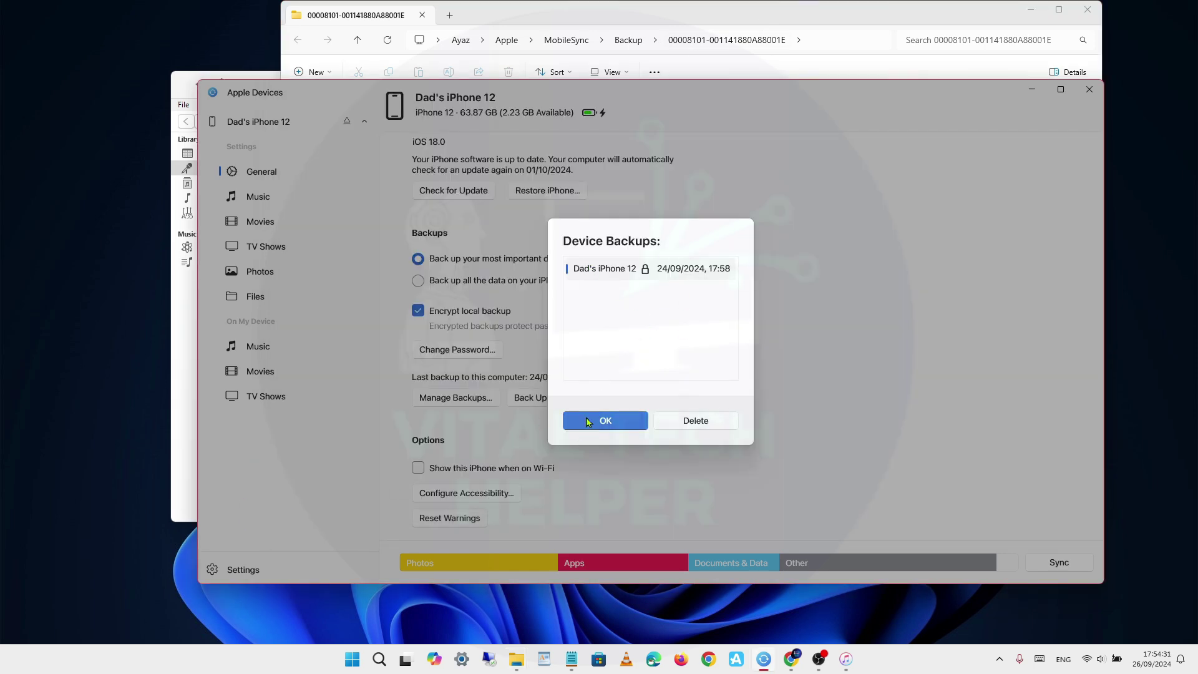
{"action": "left_click", "coordinate": [596, 421]}
{"action": "left_click", "coordinate": [378, 659]}
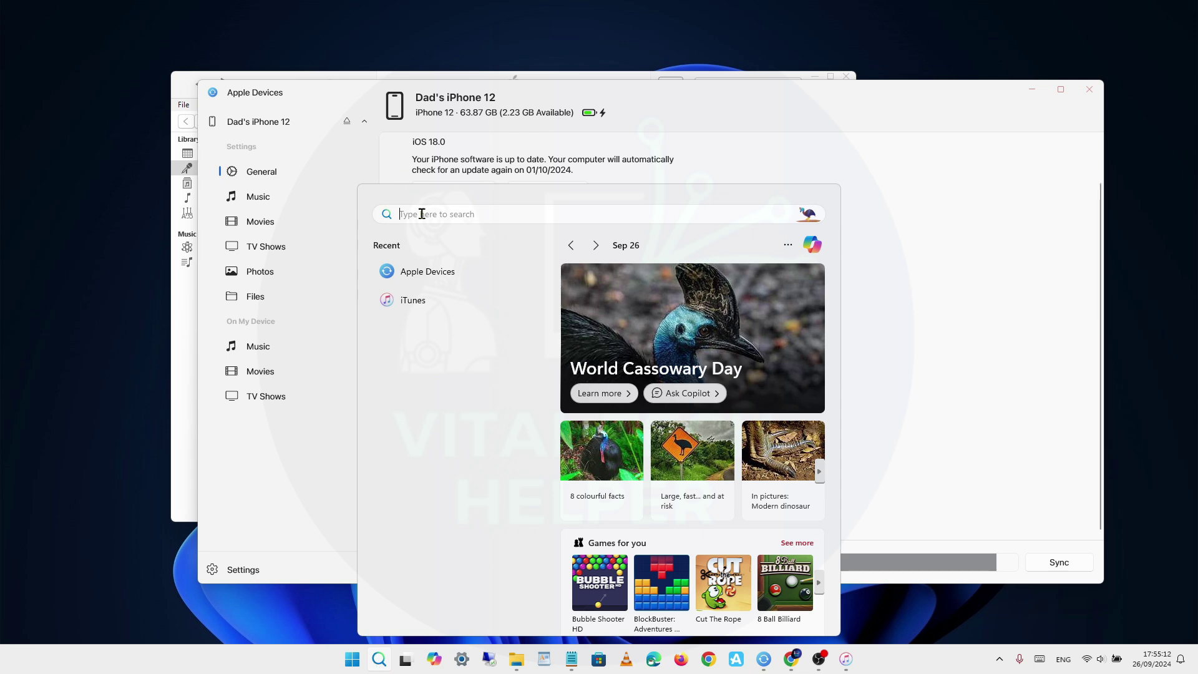
Search for %appdata% and open the AppData\Roaming folder in File Explorer
{"action": "type", "text": "%appdata%"}
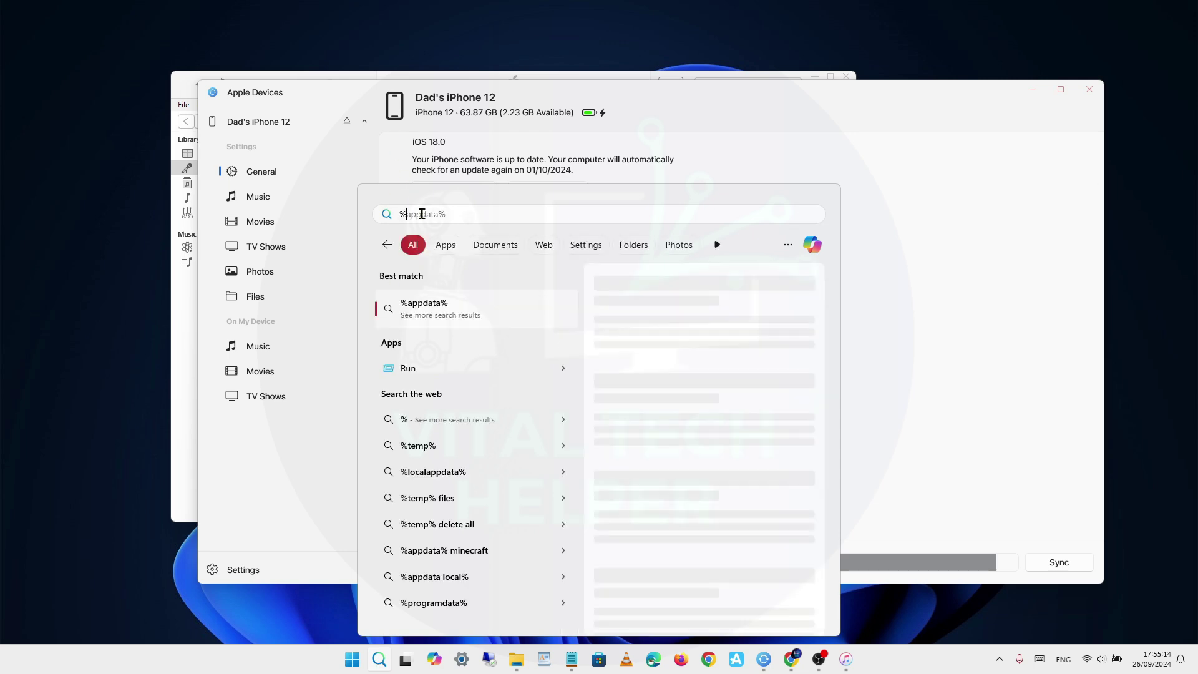
{"action": "type", "text": "appdata"}
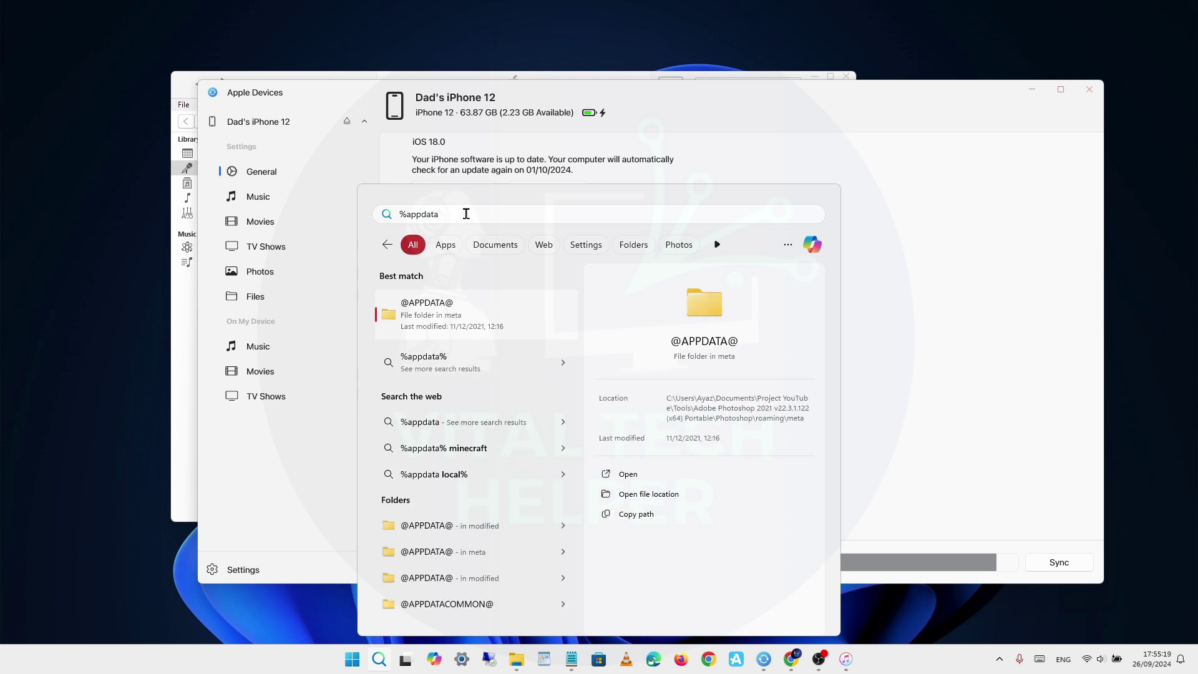
{"action": "type", "text": "%"}
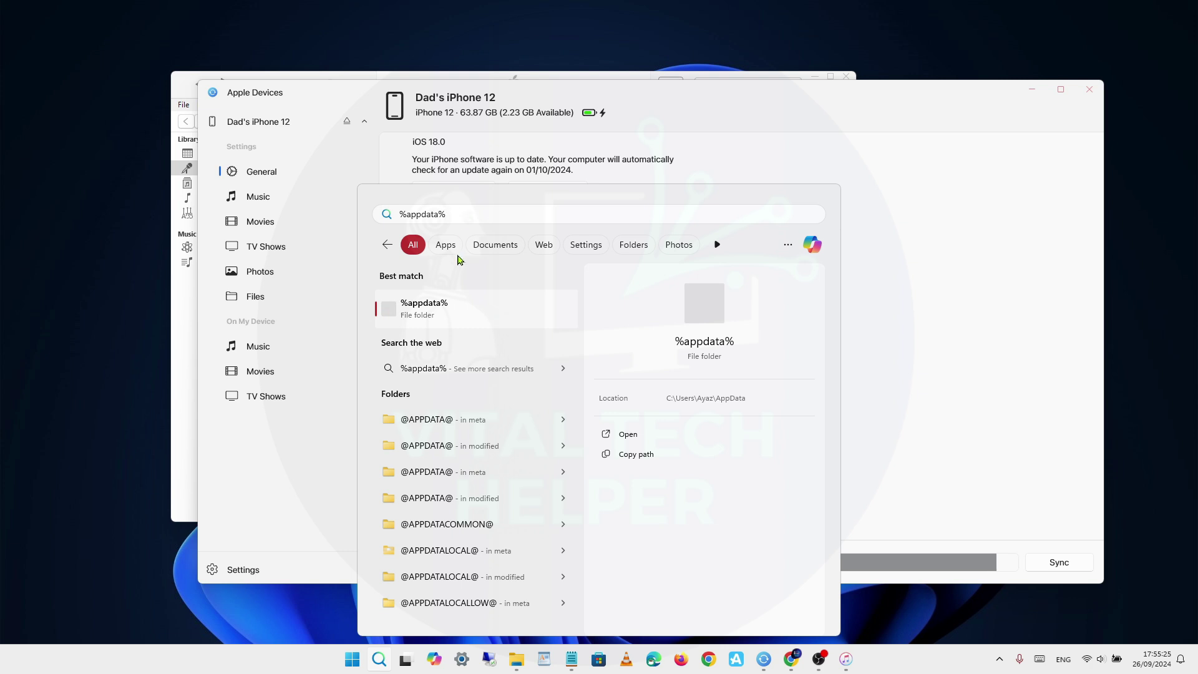
{"action": "left_click", "coordinate": [430, 310]}
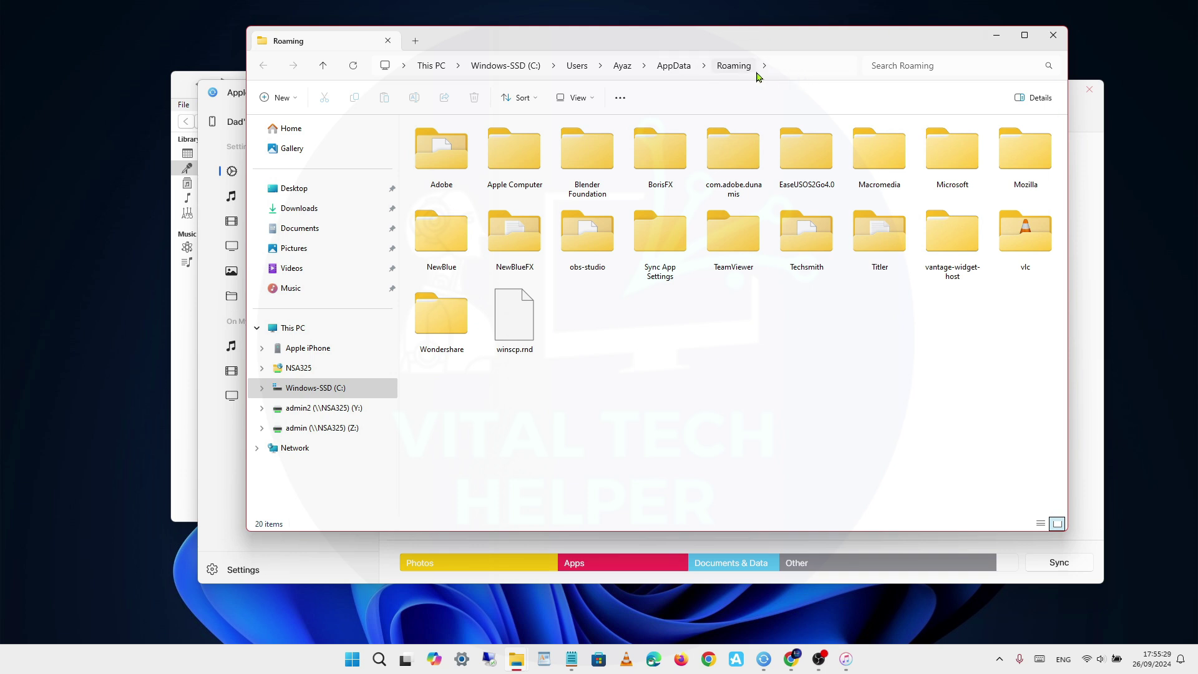
{"action": "left_click_drag", "start_coordinate": [792, 43], "coordinate": [795, 66]}
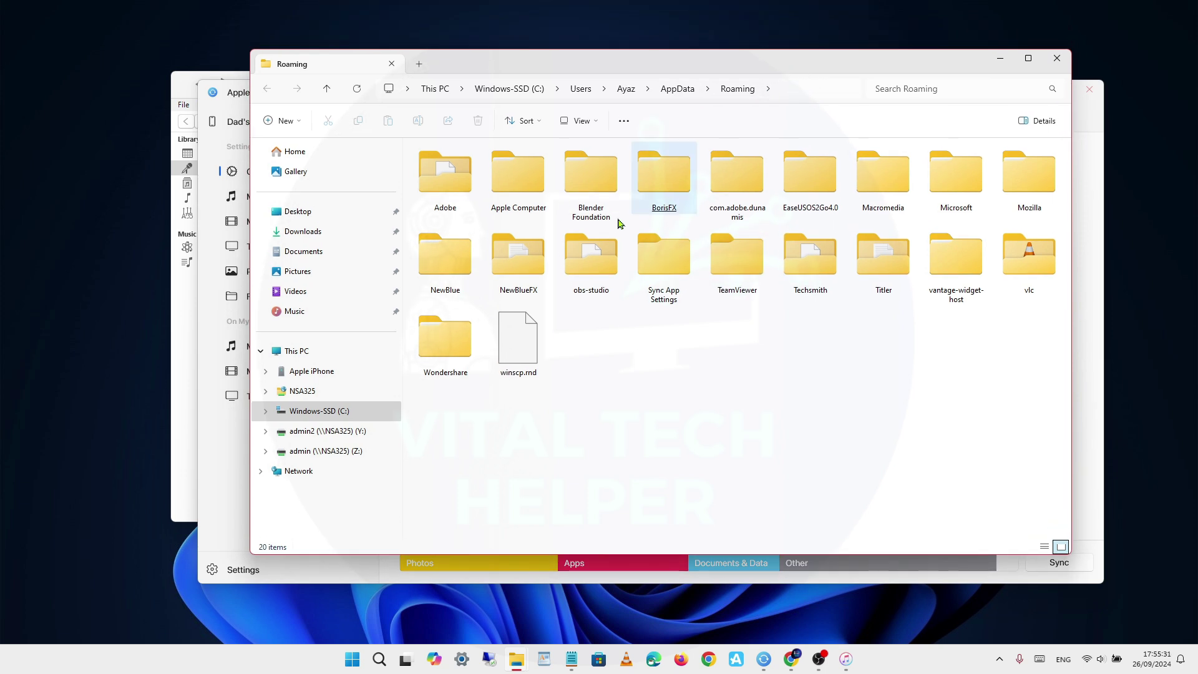
{"action": "left_click", "coordinate": [509, 197]}
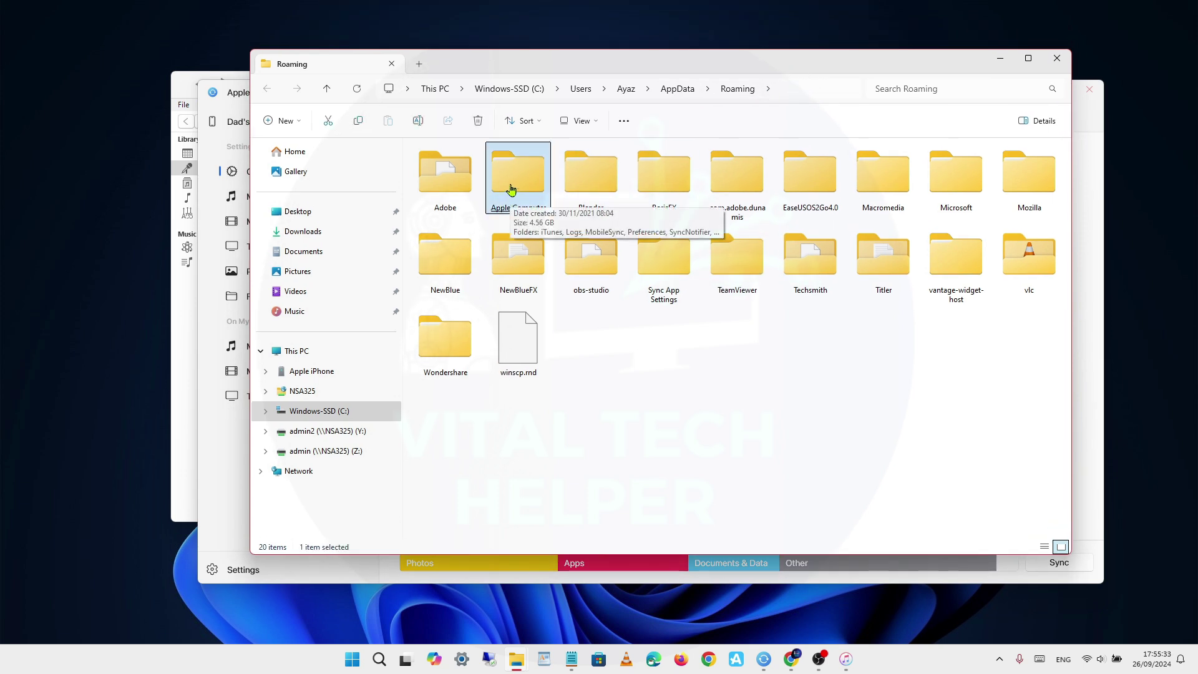
{"action": "double_click", "coordinate": [510, 192]}
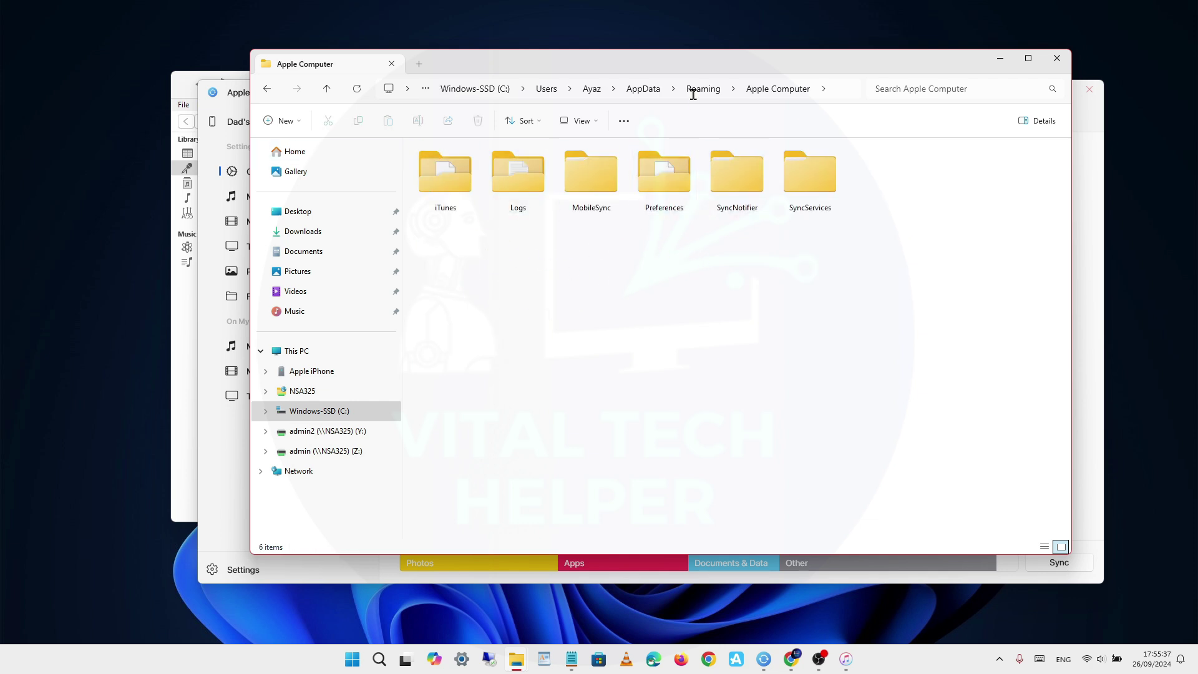
{"action": "left_click", "coordinate": [637, 91]}
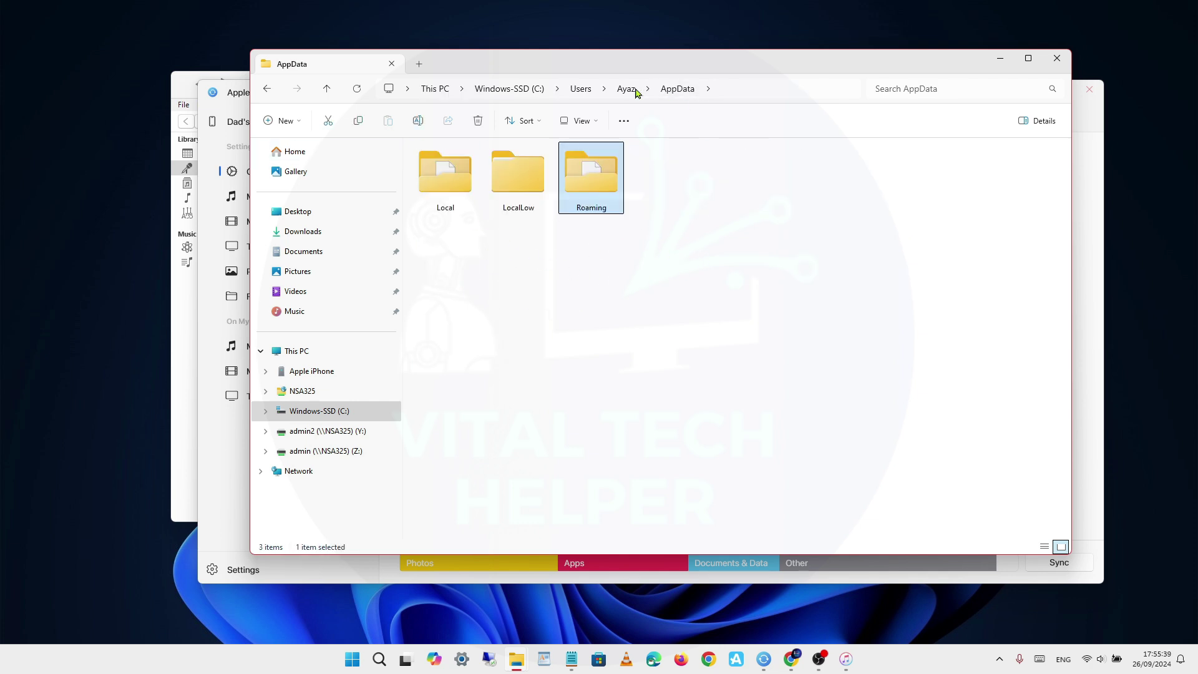
{"action": "double_click", "coordinate": [602, 187]}
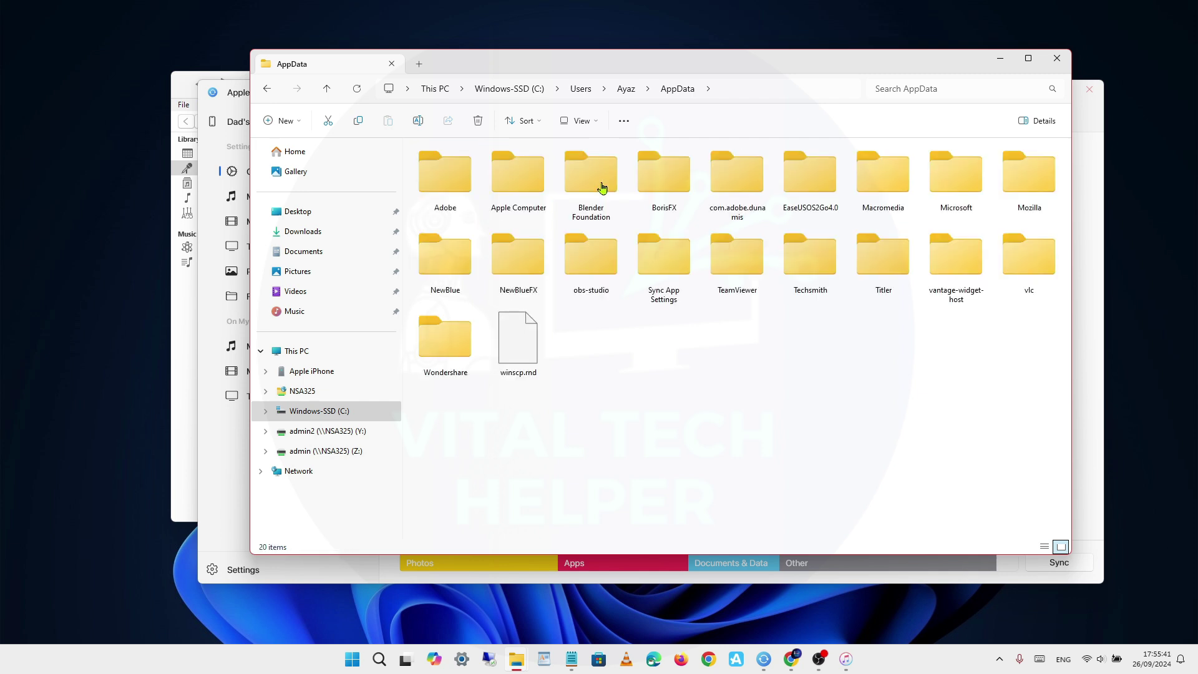
{"action": "double_click", "coordinate": [532, 175]}
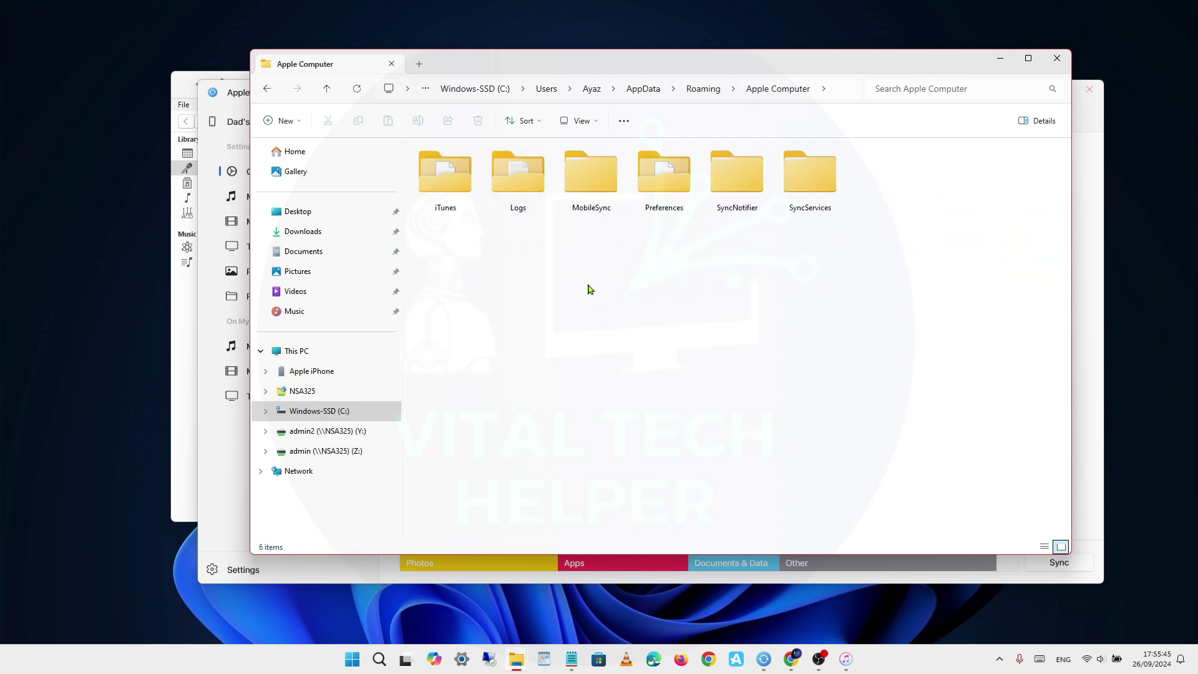
{"action": "left_click", "coordinate": [590, 187]}
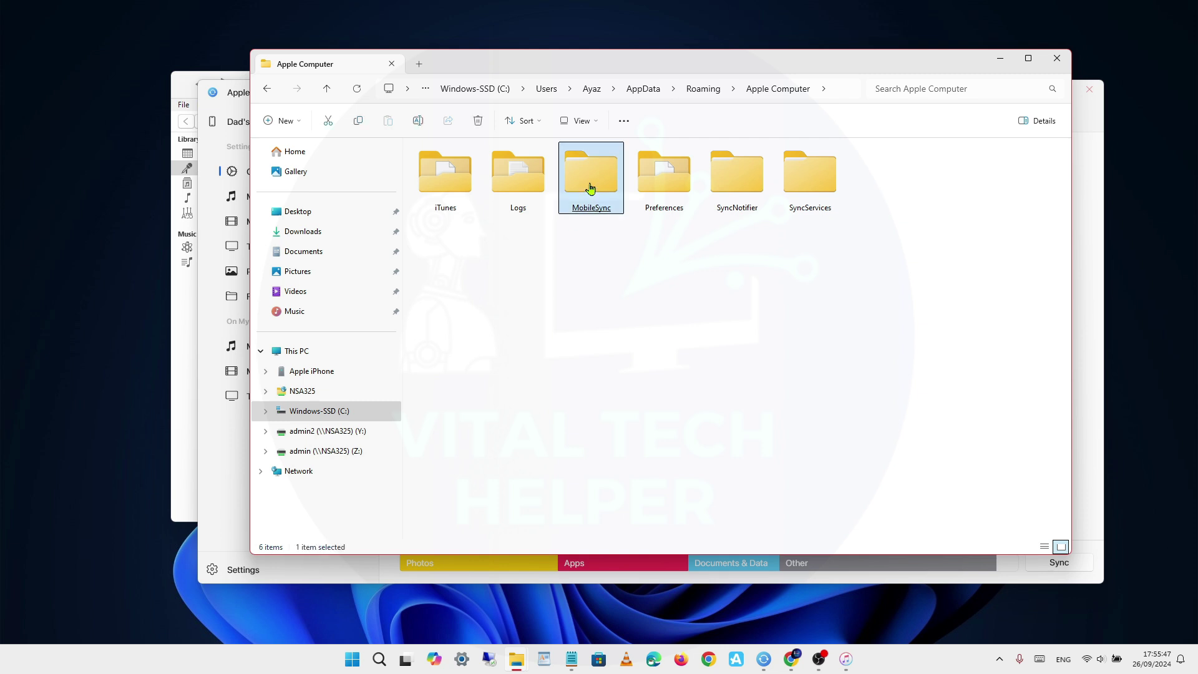
{"action": "double_click", "coordinate": [591, 187]}
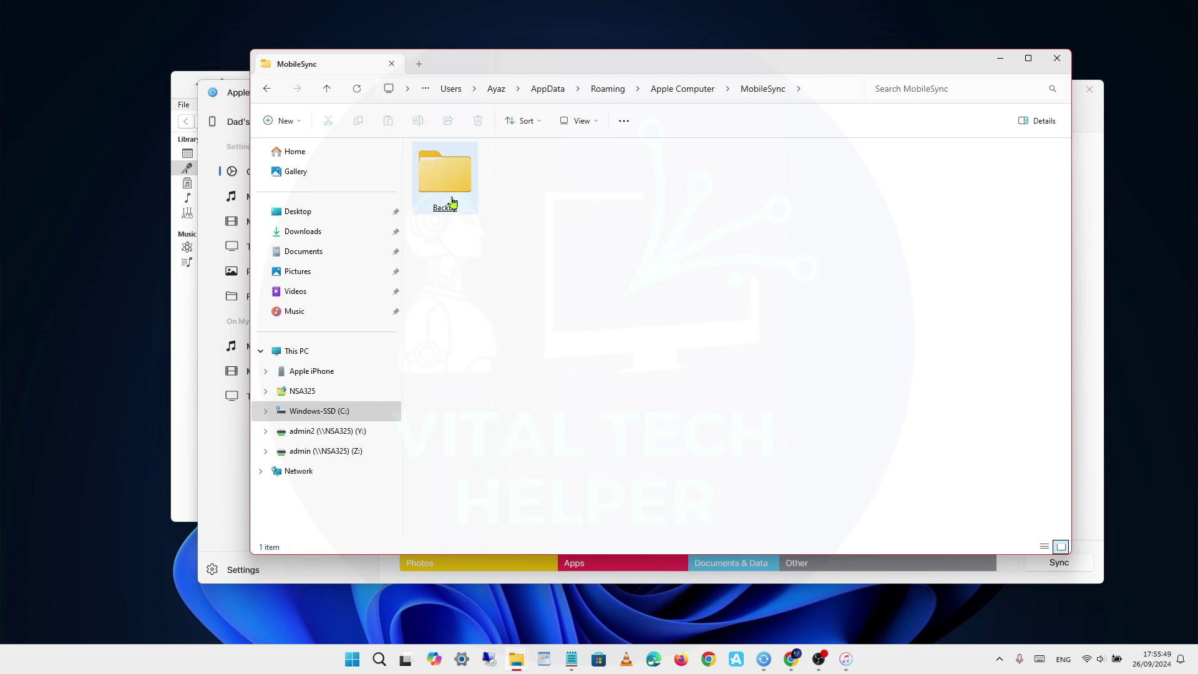
{"action": "left_click", "coordinate": [448, 176]}
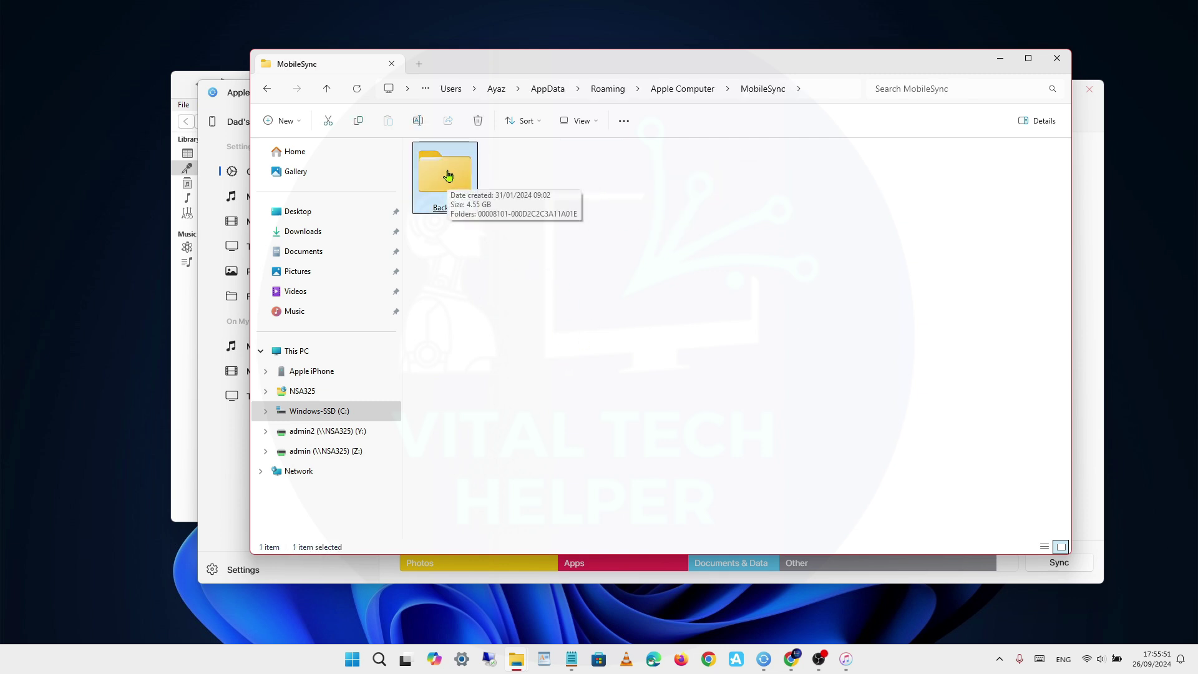
{"action": "double_click", "coordinate": [448, 176]}
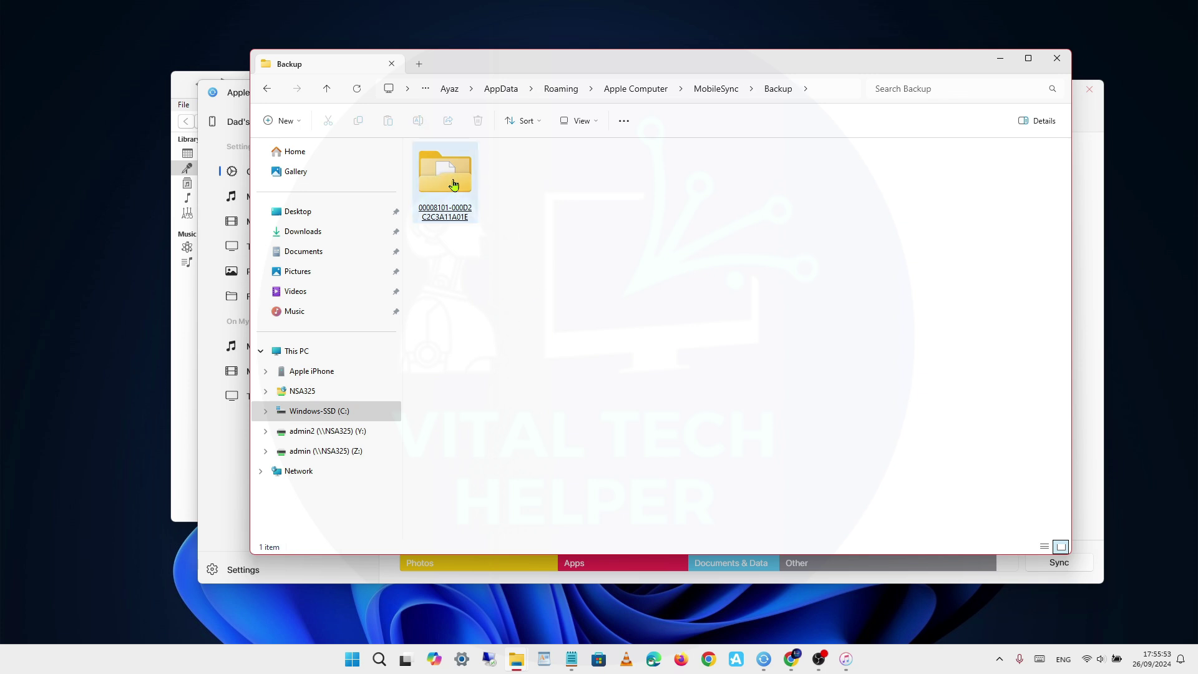
{"action": "left_click", "coordinate": [453, 182]}
{"action": "double_click", "coordinate": [453, 183]}
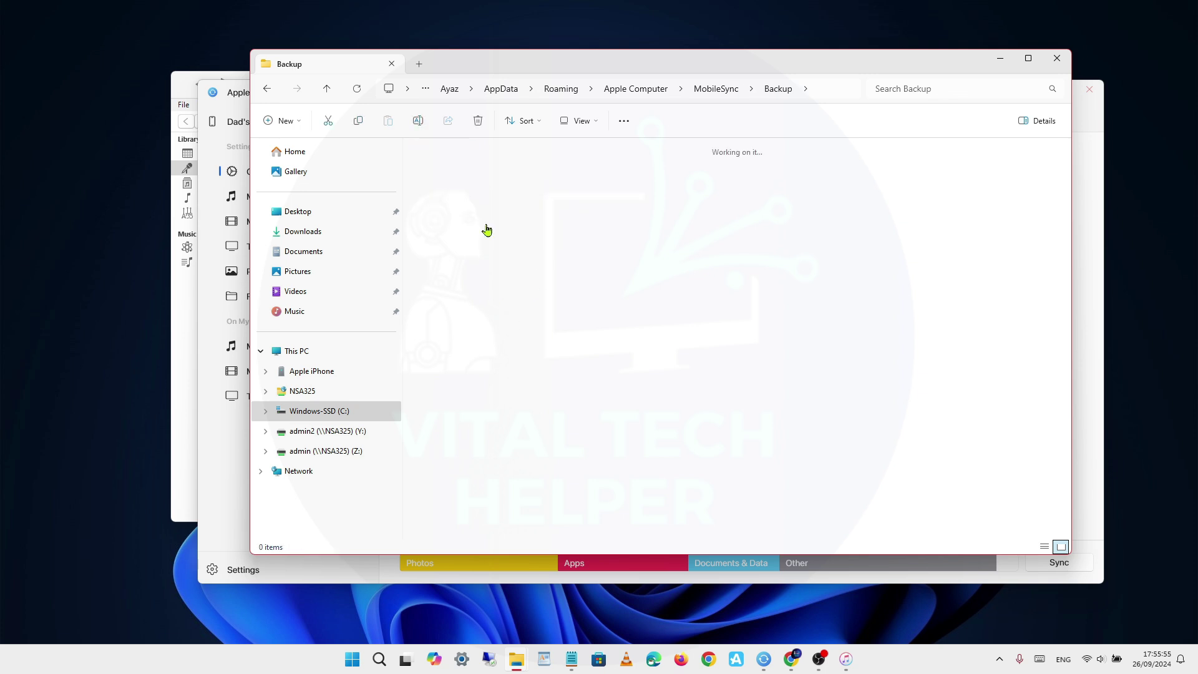
{"action": "left_click", "coordinate": [812, 89]}
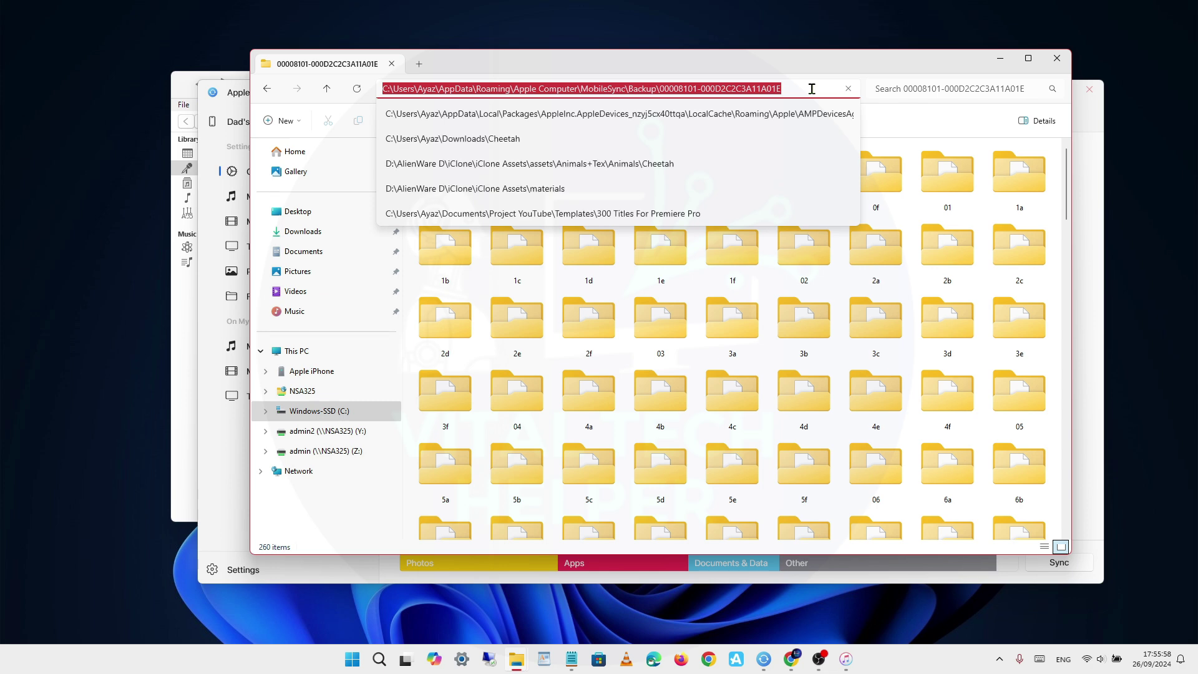
{"action": "left_click", "coordinate": [266, 91]}
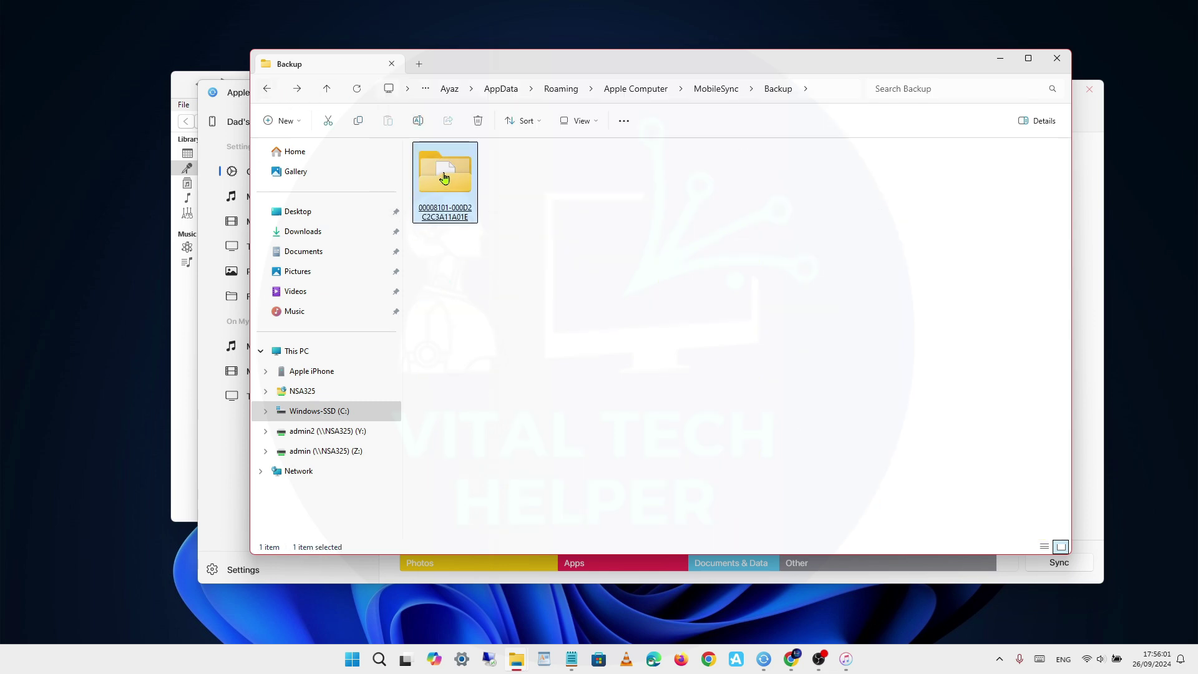
{"action": "mouse_move", "coordinate": [441, 179]}
{"action": "left_click", "coordinate": [830, 270]}
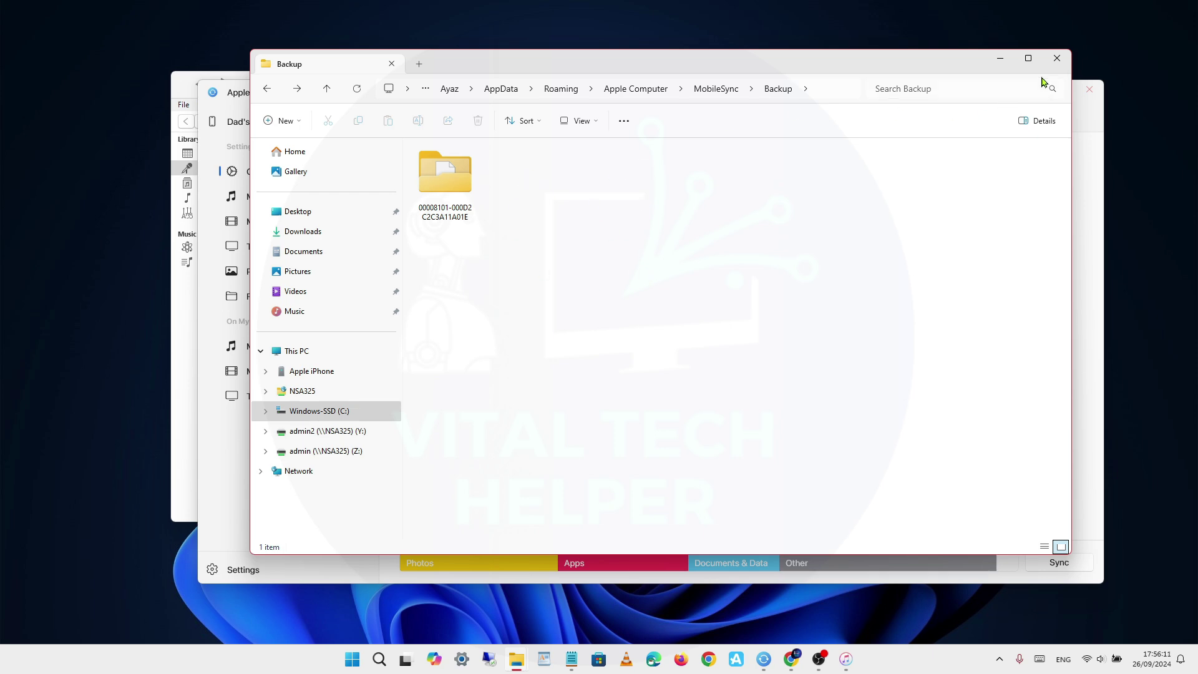
Close the File Explorer window showing the Backup folder
{"action": "left_click", "coordinate": [1059, 60]}
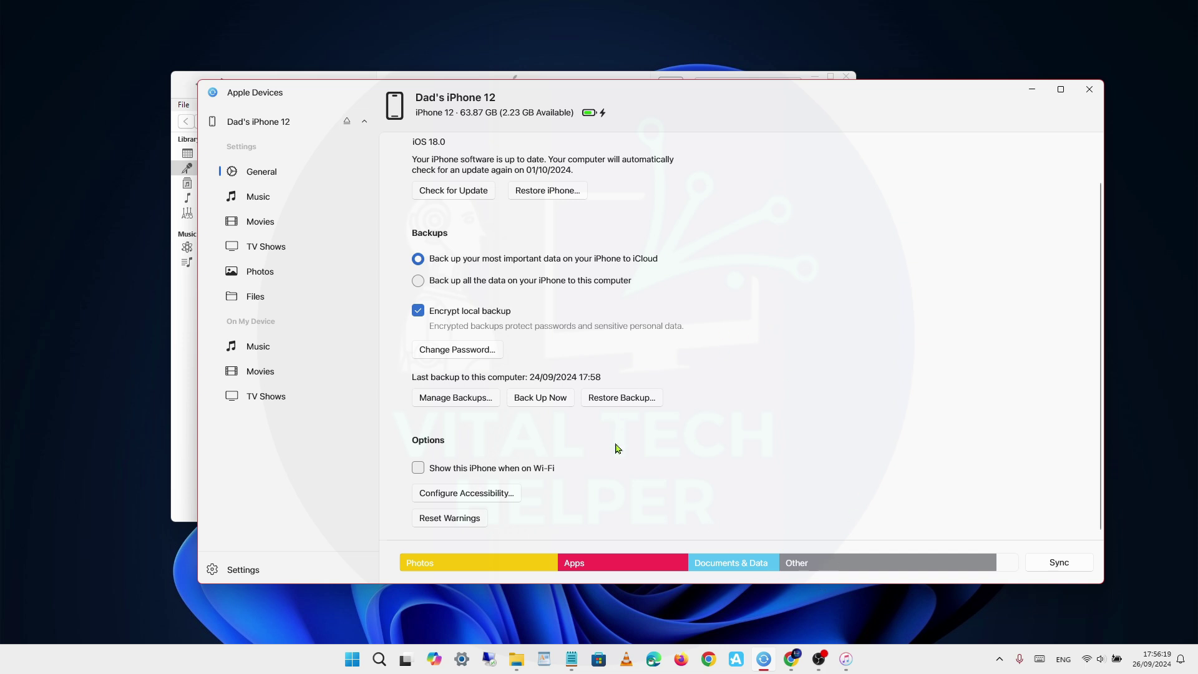
Close Apple Devices and delete the blank lines above 'apple backup locations:' in Notepad
{"action": "left_click", "coordinate": [1089, 91]}
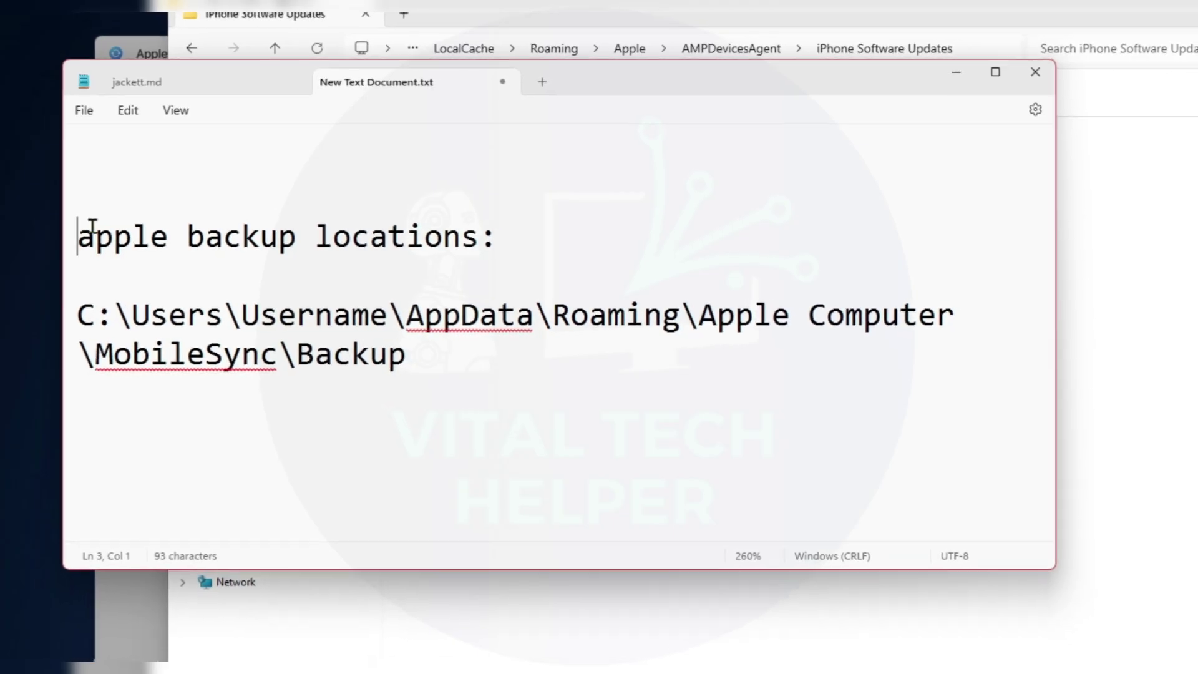
{"action": "key", "text": "BackSpace"}
{"action": "key", "text": "BackSpace"}
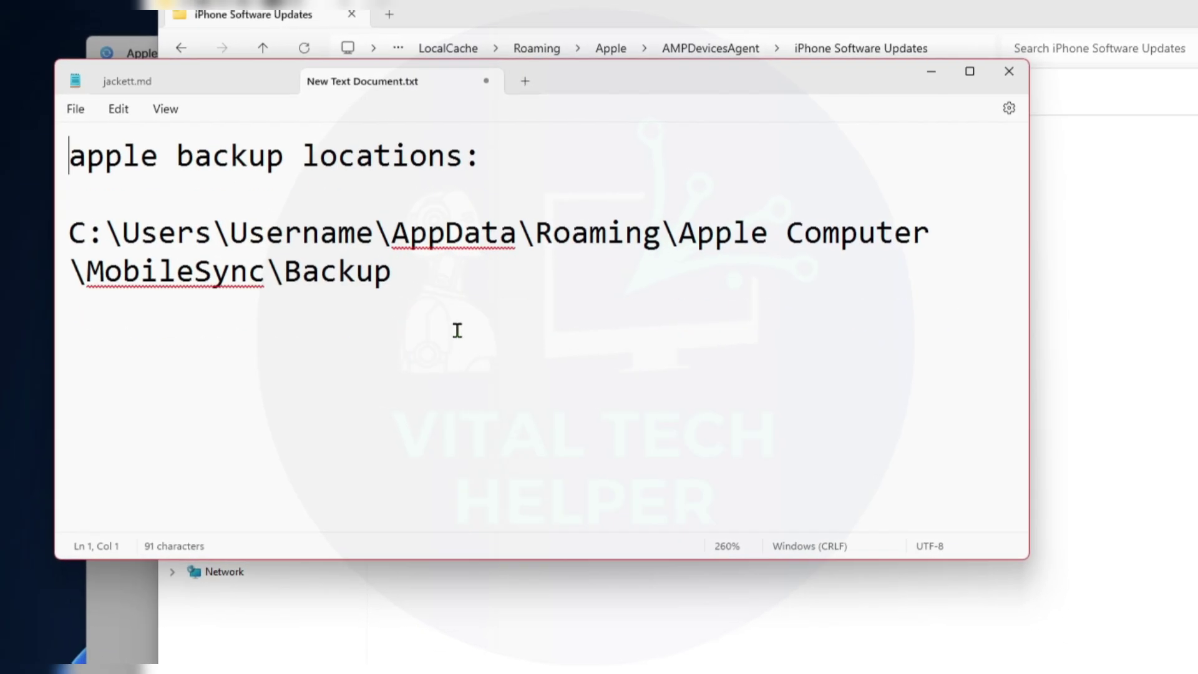